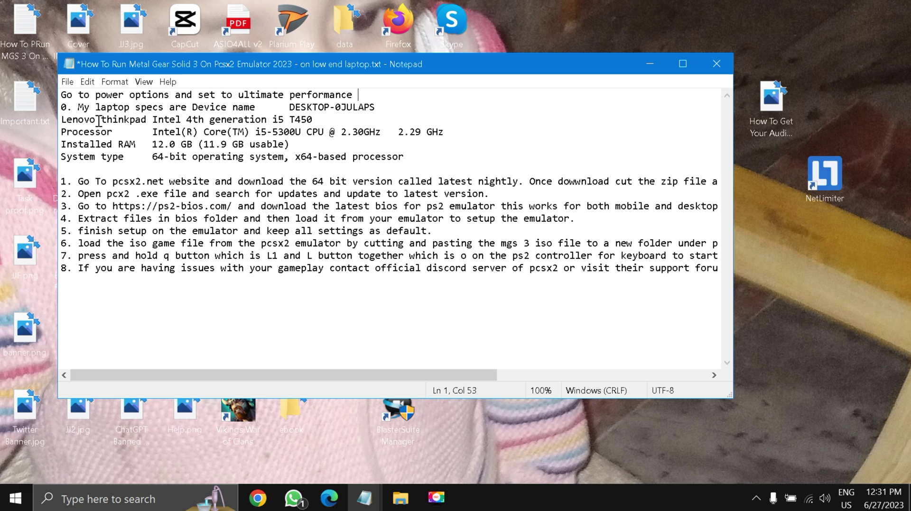
- Review the ultimate-performance power tip at the top of the MGS3 guide notes
left_click_drag(62, 95, 246, 108)
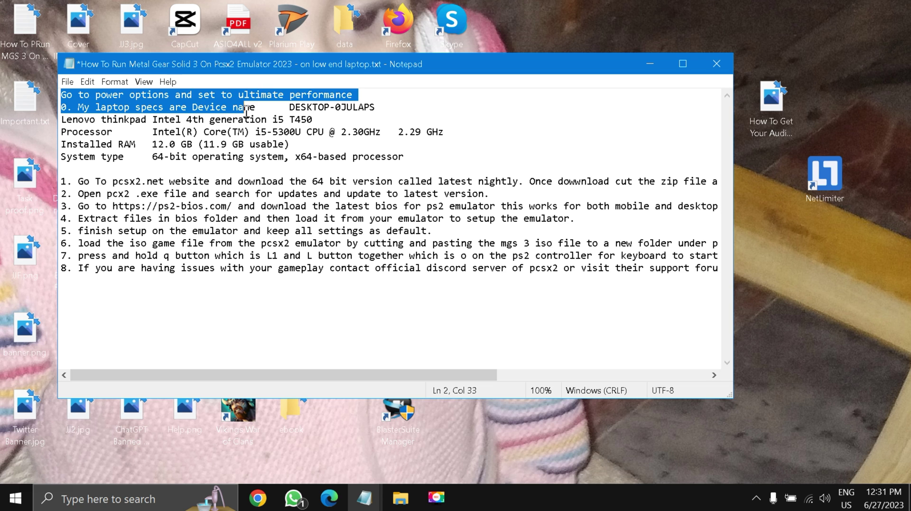
left_click(134, 246)
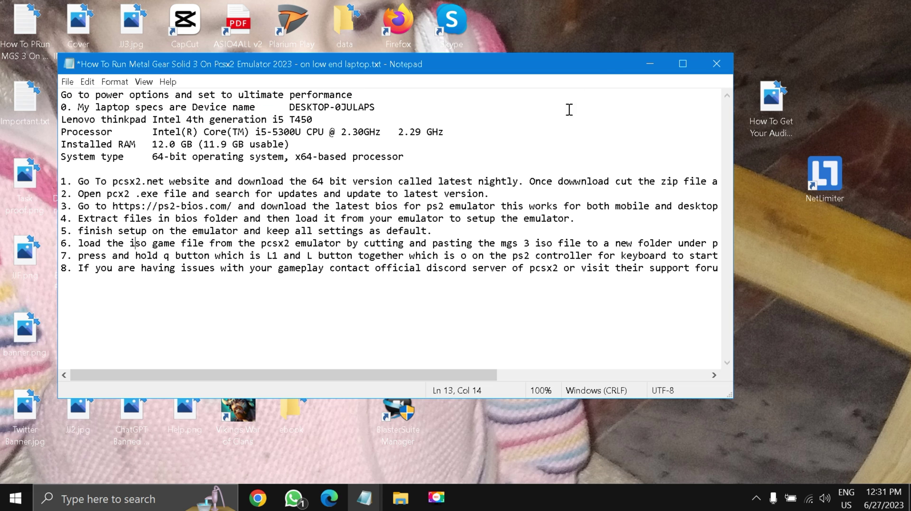
- Minimize the notes and confirm Ultimate Performance is the active power plan in Power Options
left_click(650, 64)
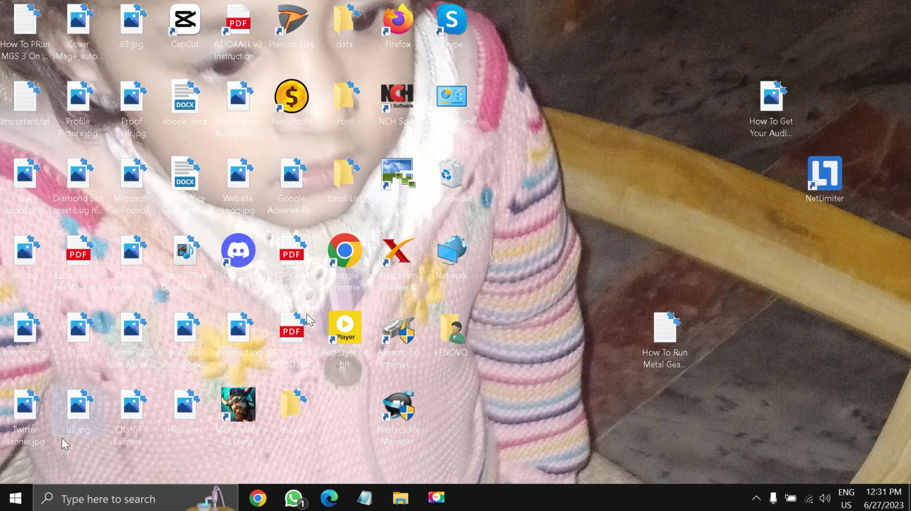
right_click(14, 502)
left_click(192, 477)
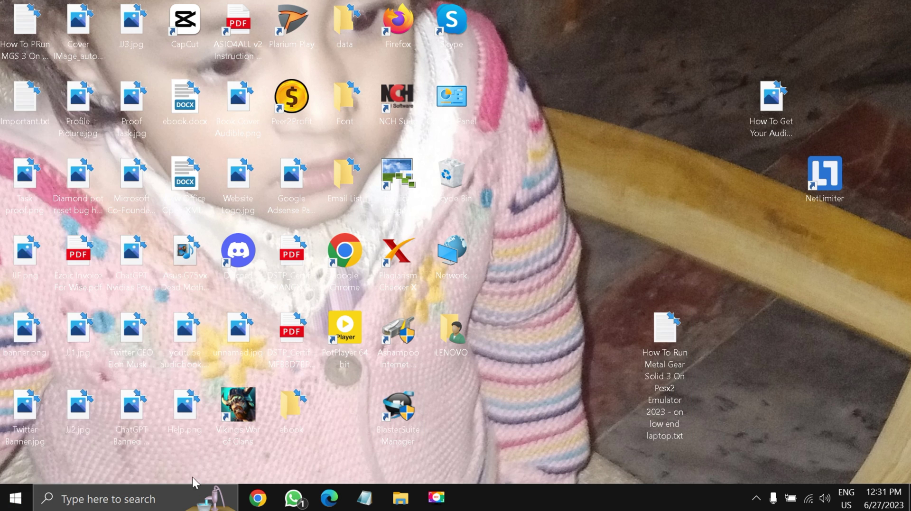
right_click(15, 502)
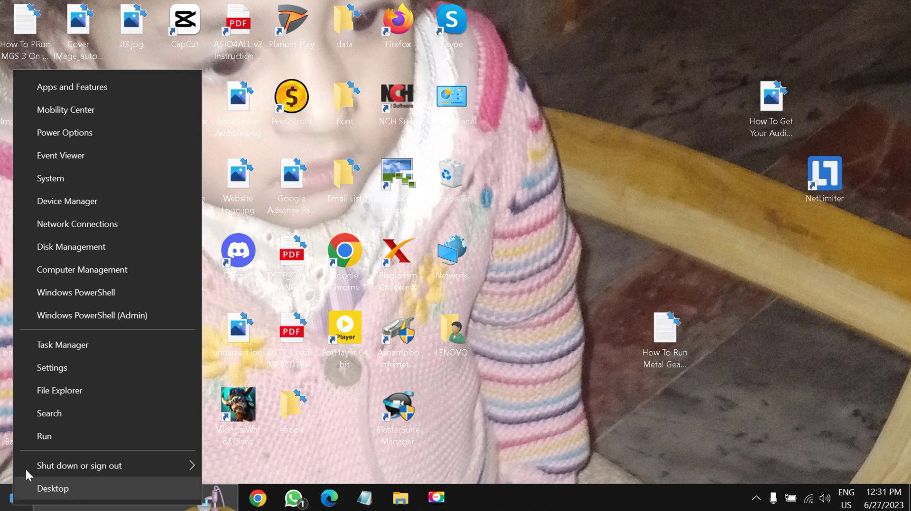
left_click(84, 133)
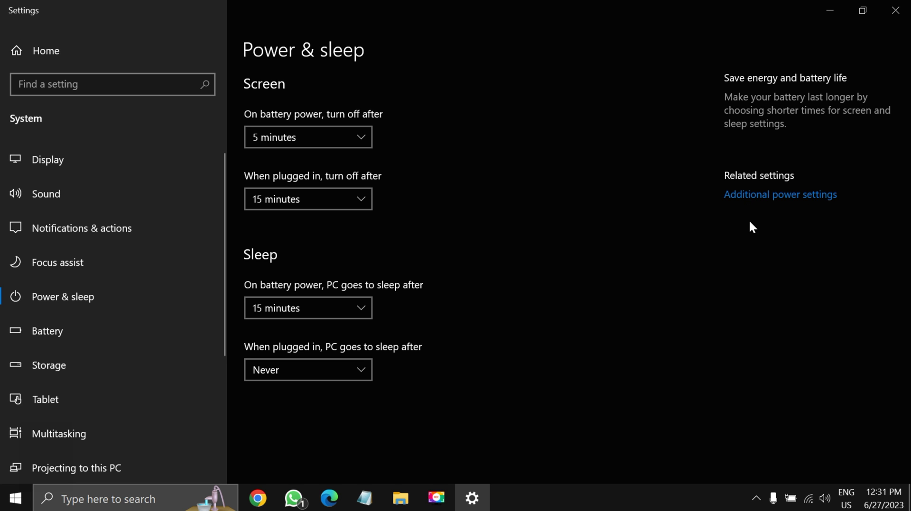
left_click(764, 199)
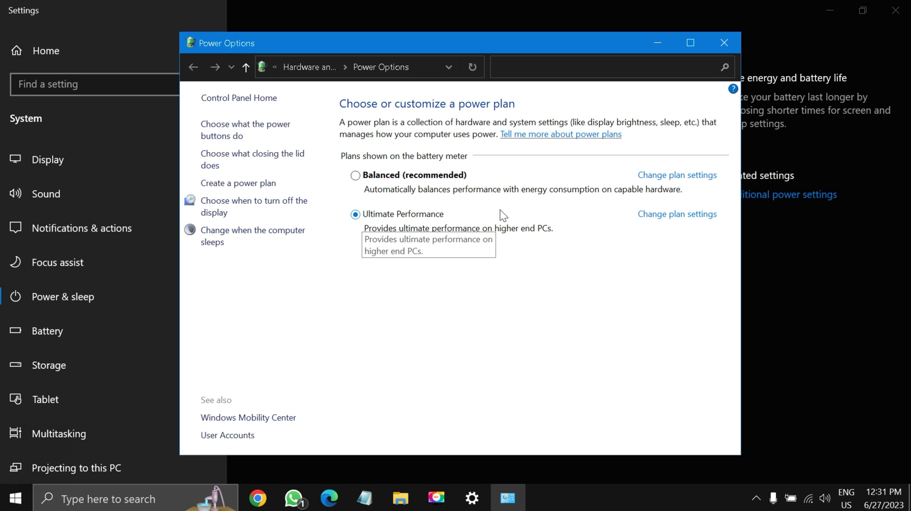
left_click(714, 46)
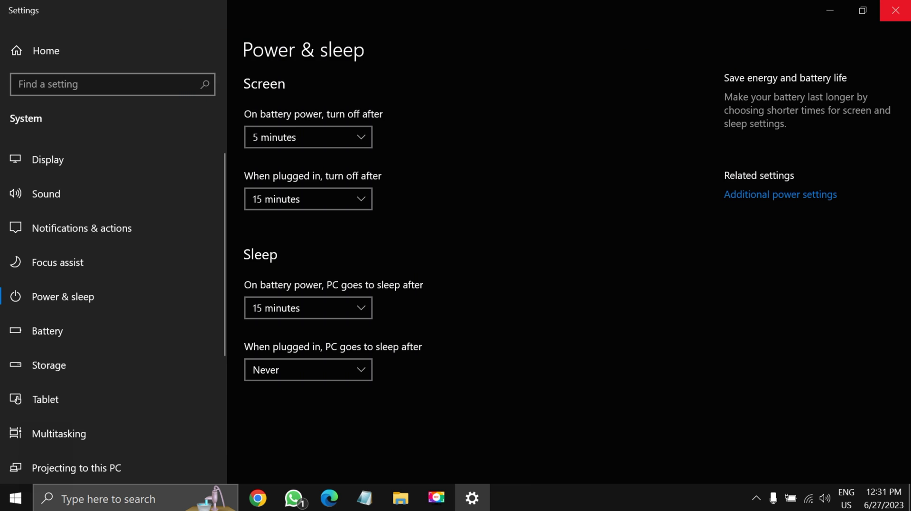
- Close Settings, restore the notes and check the 64-bit System type spec line
left_click(906, 15)
mouse_move(364, 498)
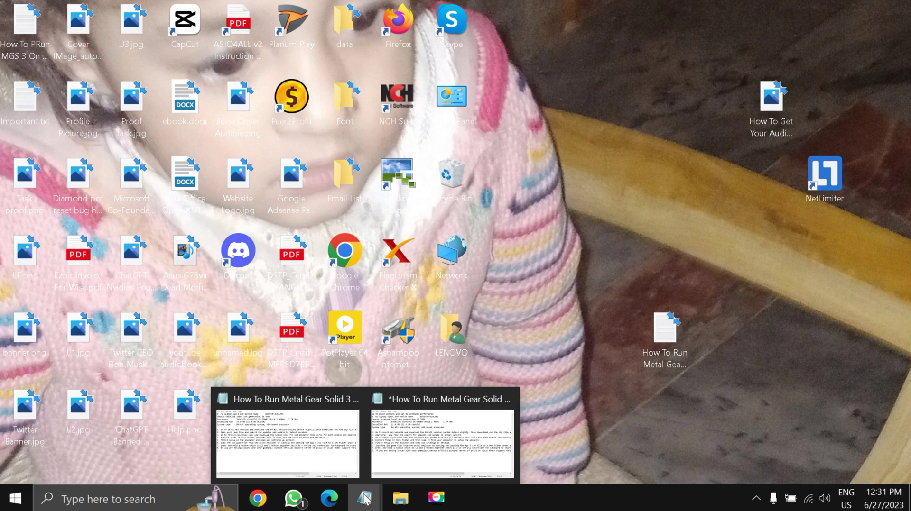
left_click(413, 437)
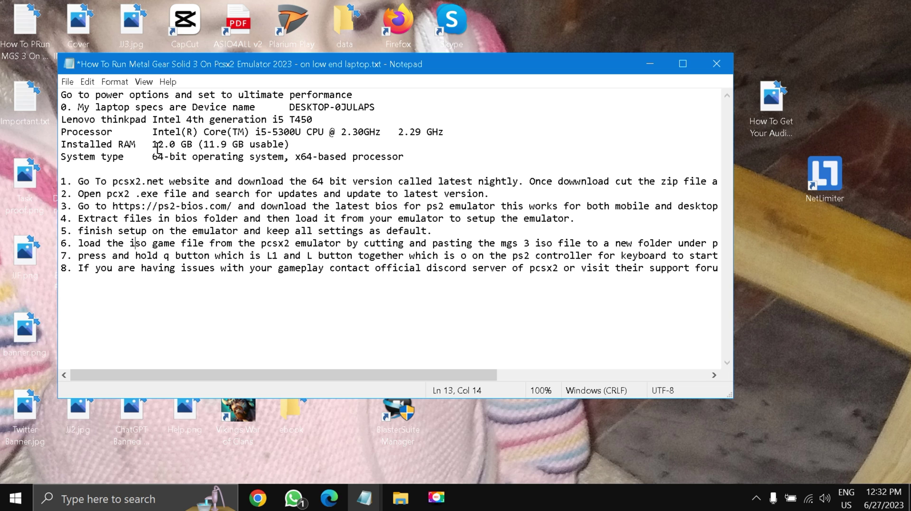
left_click_drag(157, 162, 218, 169)
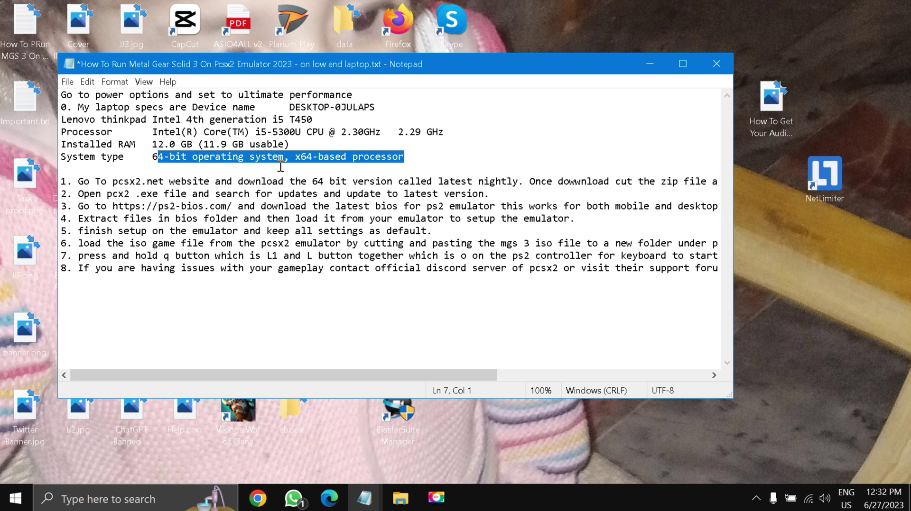
left_click(234, 158)
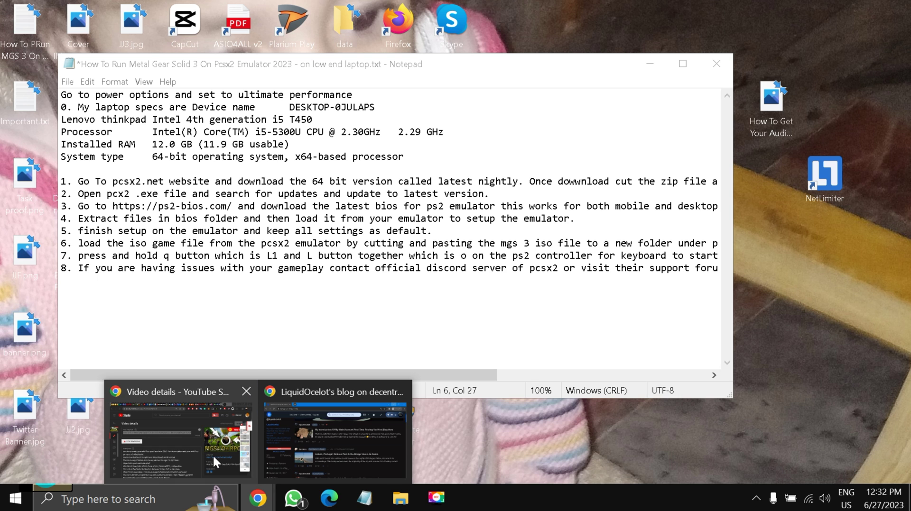
- On pcsx2.net, expand the Latest Nightly builds, including Windows 64bit Qt v1.7.4647
left_click(212, 454)
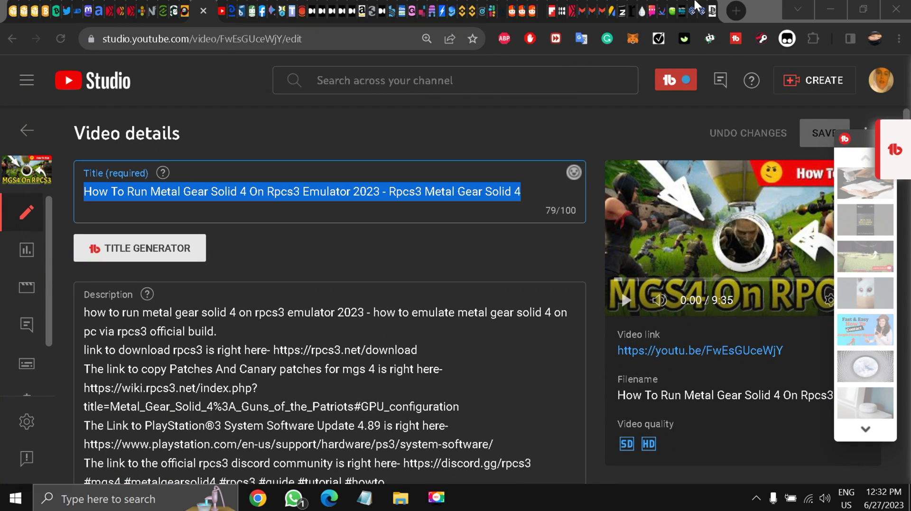
left_click(695, 9)
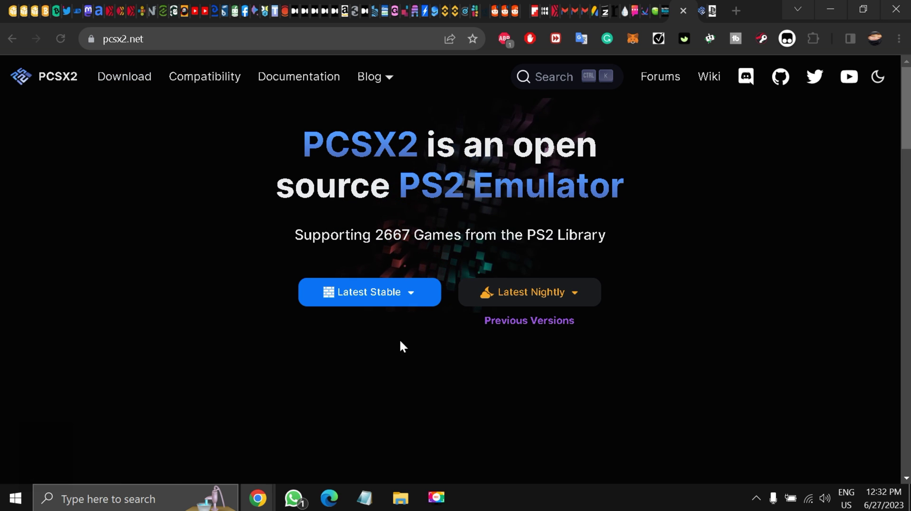
scroll(375, 352, "down", 1)
scroll(375, 352, "up", 1)
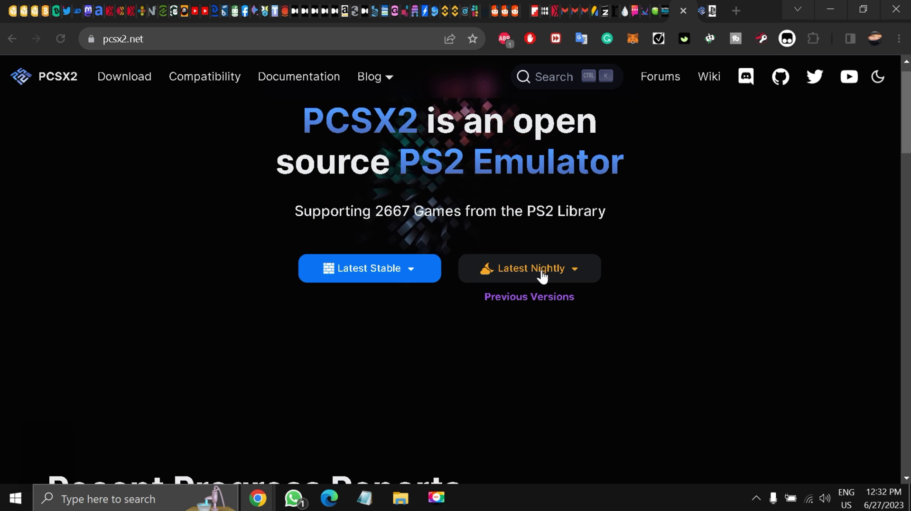
left_click(542, 276)
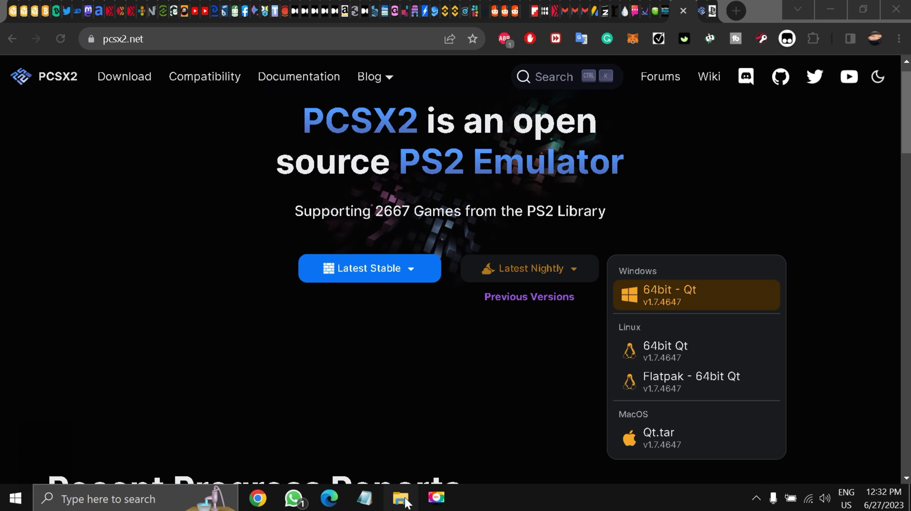
left_click(406, 502)
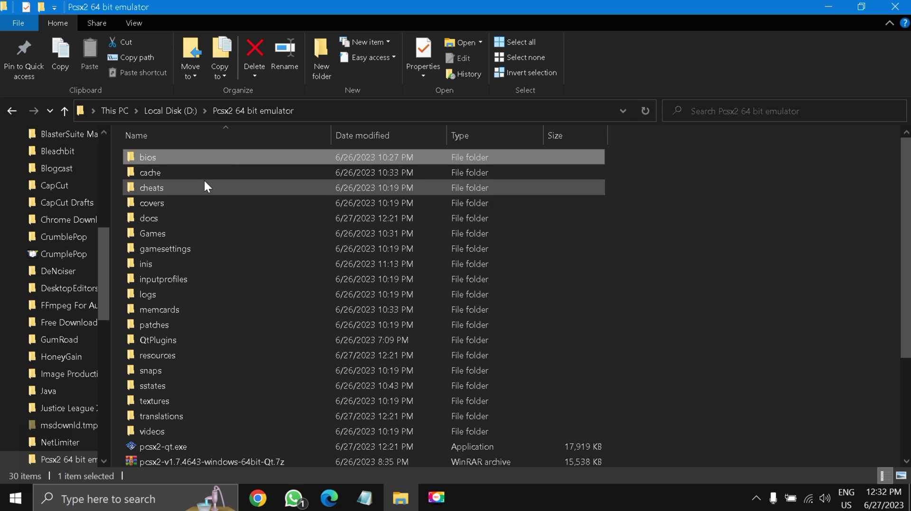
scroll(211, 237, "down", 2)
scroll(211, 235, "down", 1)
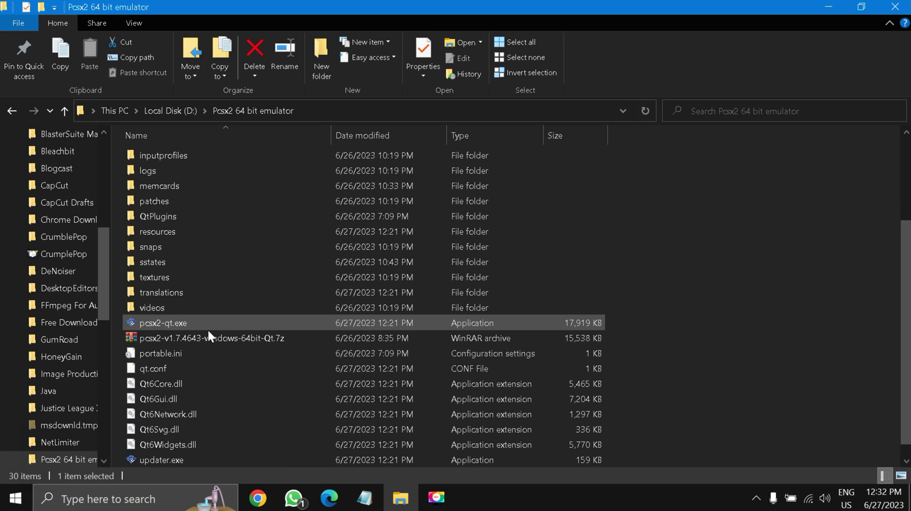
left_click(157, 324)
scroll(246, 261, "up", 1)
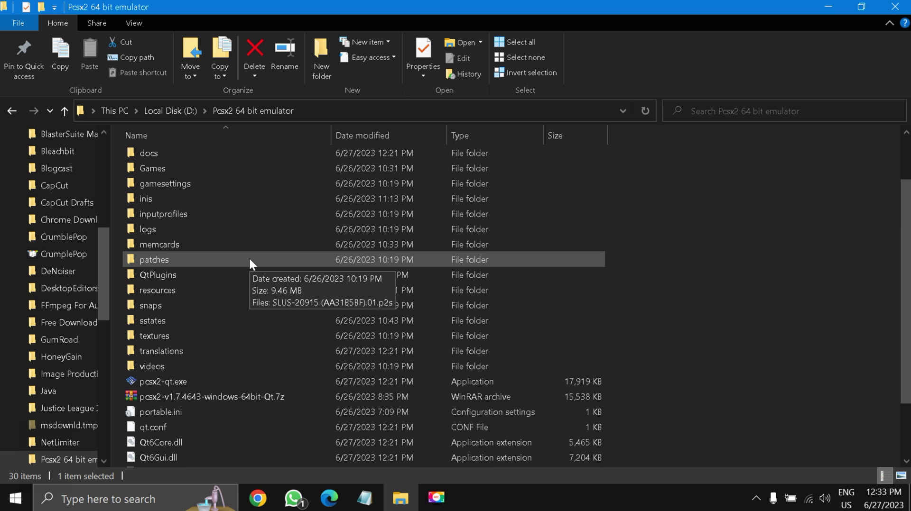
scroll(250, 257, "up", 1)
scroll(250, 256, "down", 1)
scroll(249, 261, "down", 1)
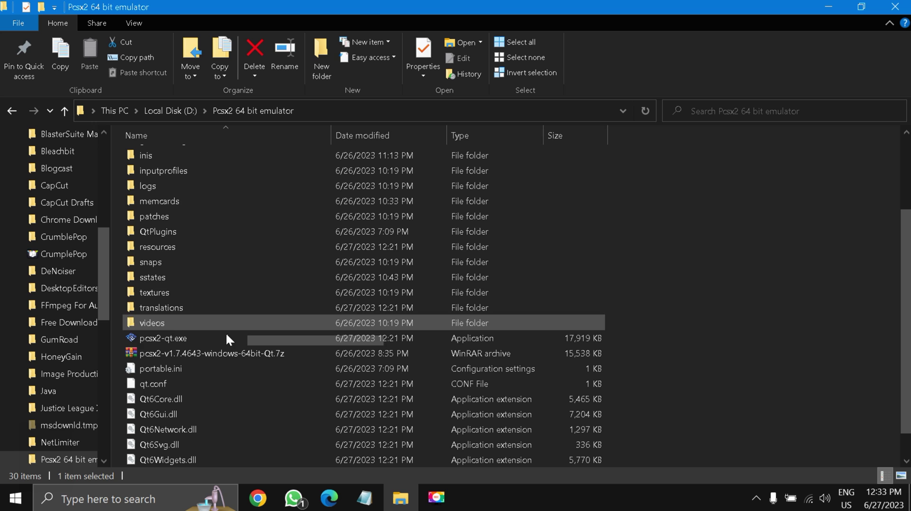
scroll(242, 327, "up", 1)
scroll(228, 354, "down", 1)
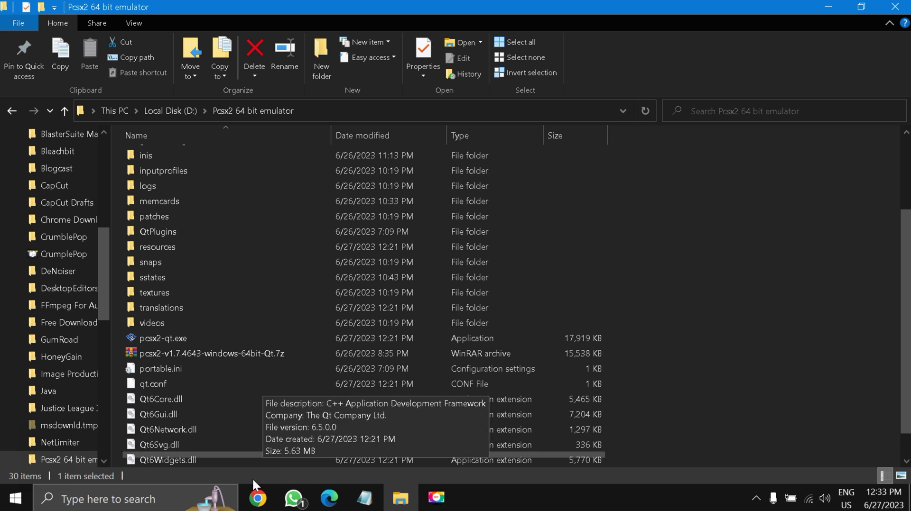
mouse_move(371, 479)
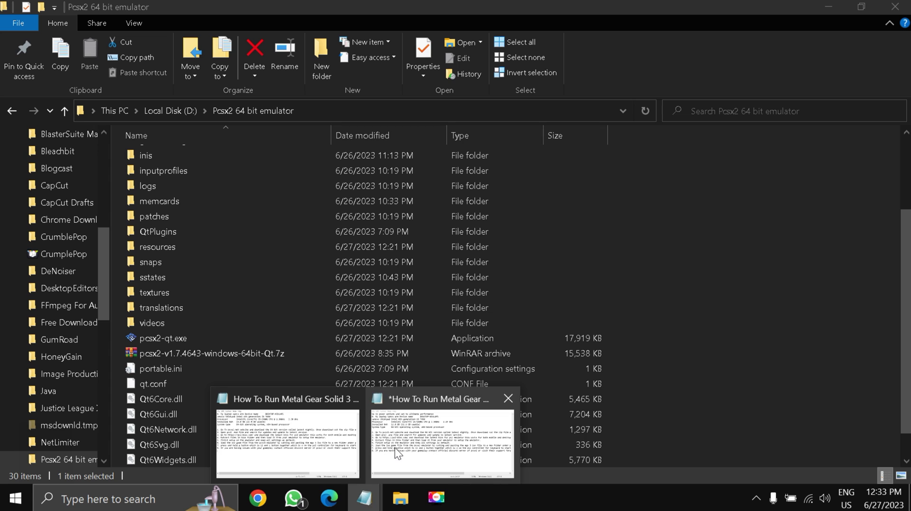
left_click(394, 449)
left_click(365, 498)
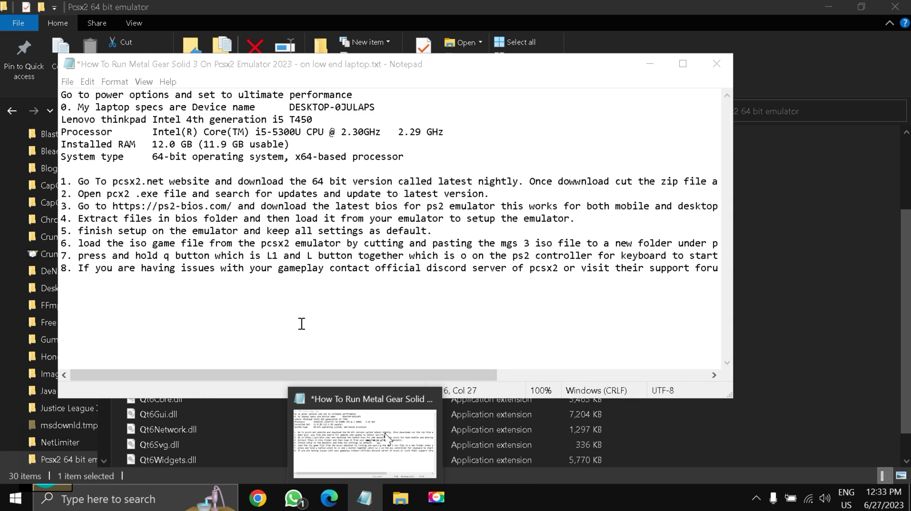
left_click(319, 268)
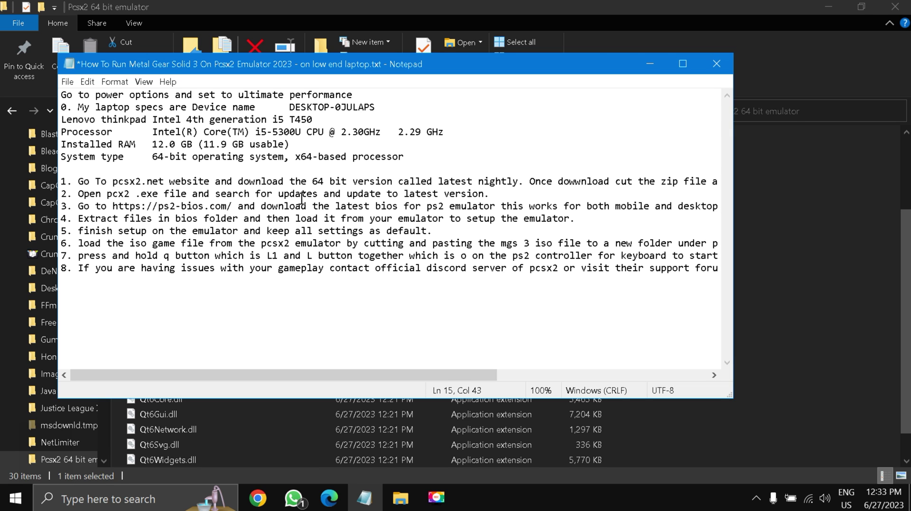
left_click(651, 64)
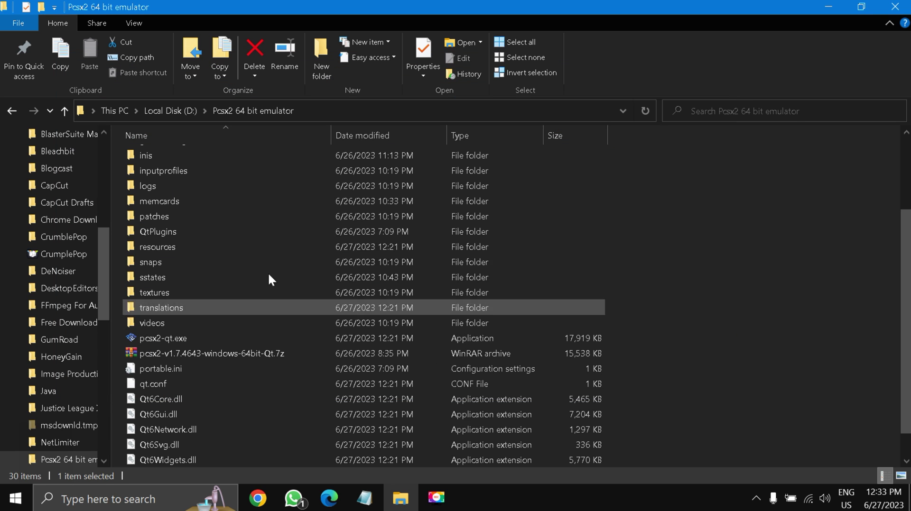
- Launch PCSX2, check for updates (none available), and bring the MGS3 notes forward
double_click(182, 341)
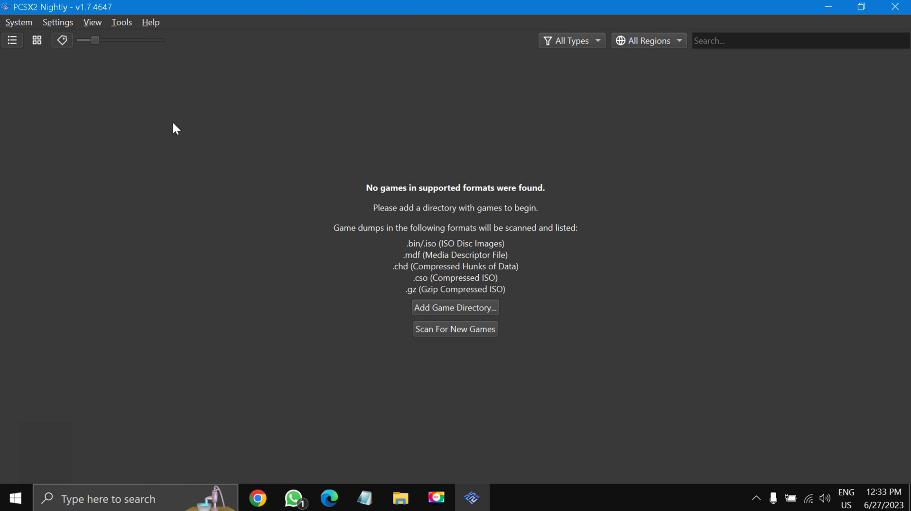
left_click(130, 26)
mouse_move(161, 23)
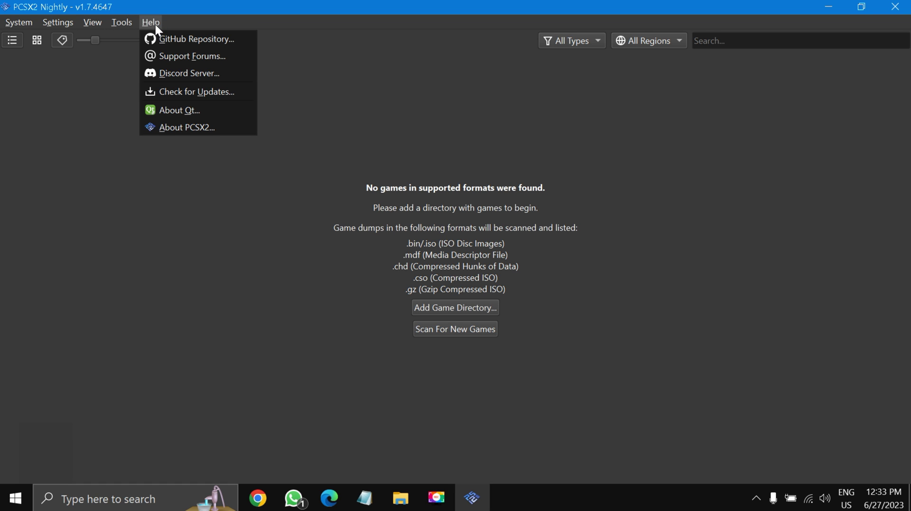
left_click(187, 93)
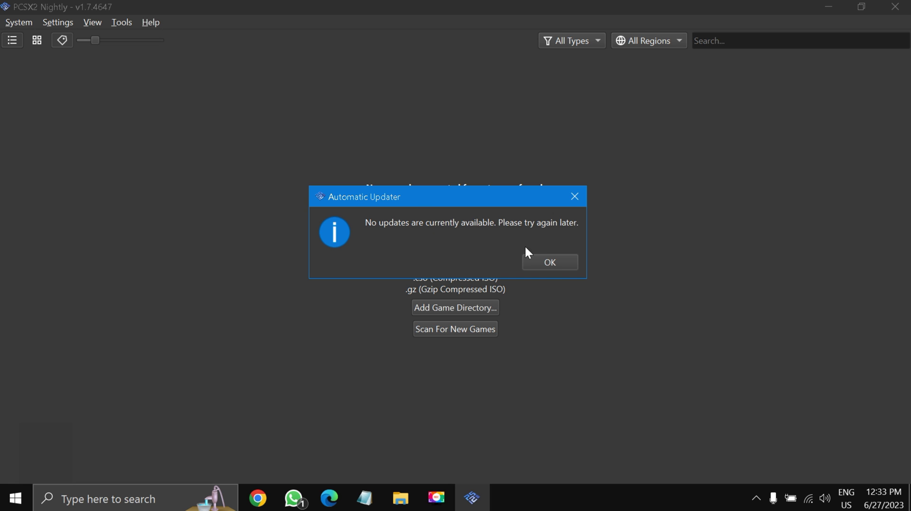
left_click(550, 262)
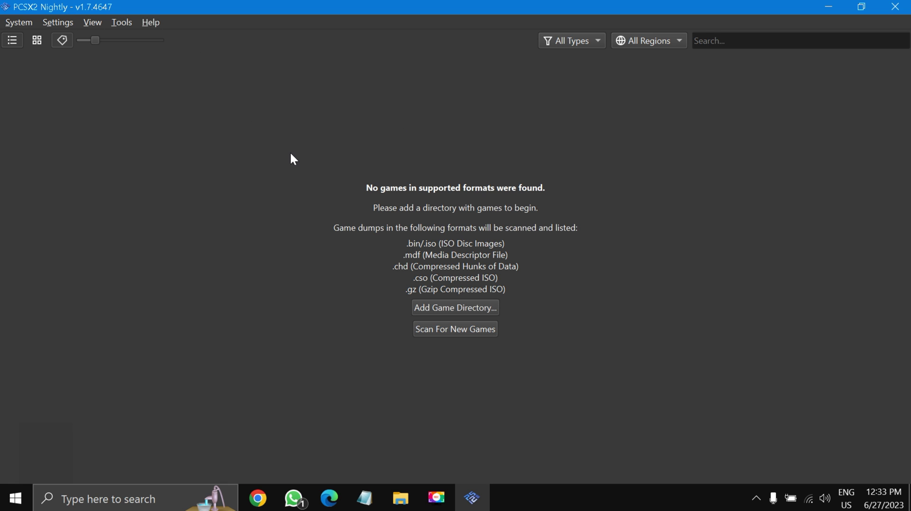
left_click(364, 498)
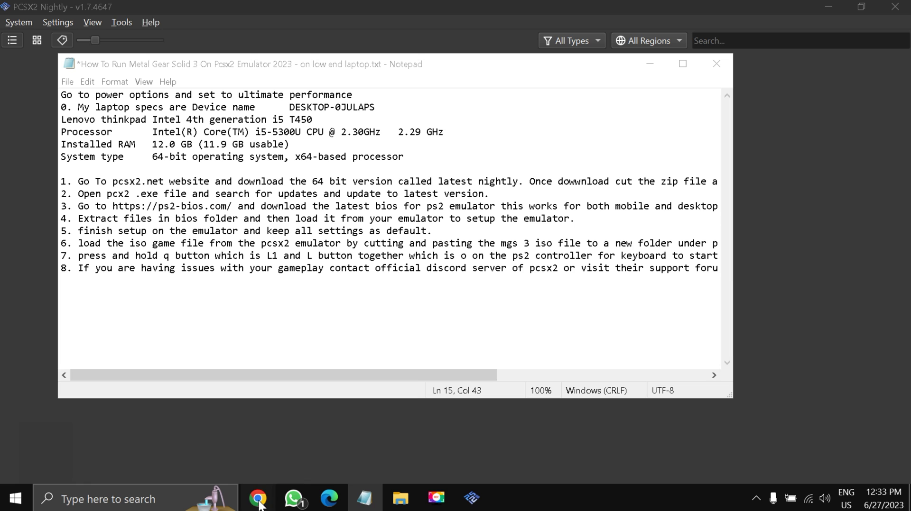
- Close the pcsx2.net tab and view the Download link on the ps2-bios.com page
mouse_move(258, 498)
left_click(252, 398)
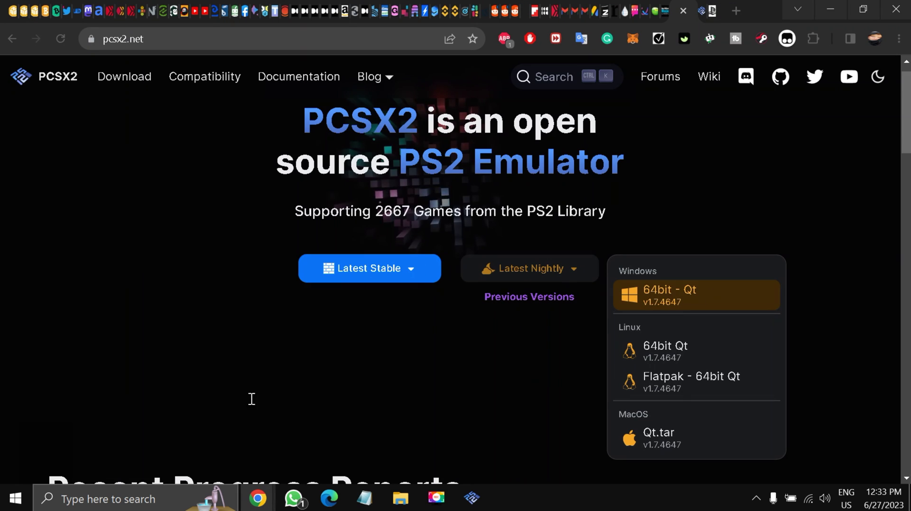
left_click(684, 10)
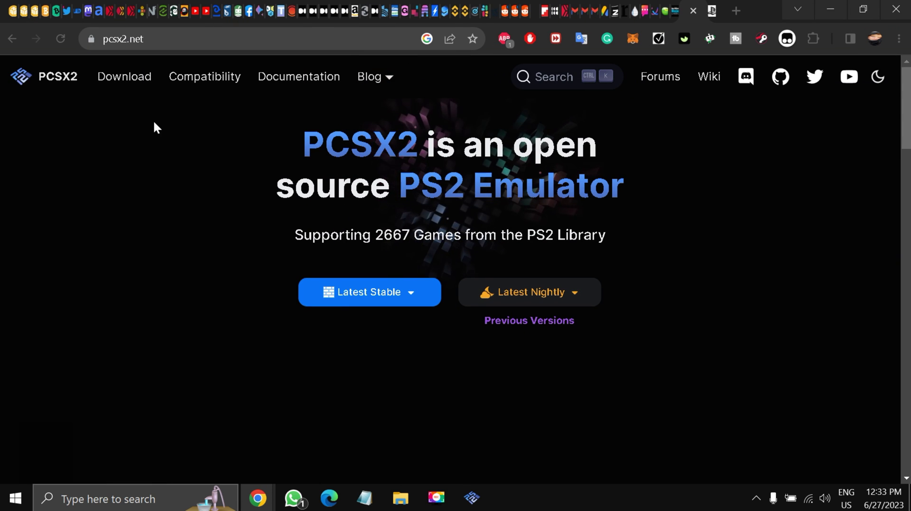
left_click(711, 10)
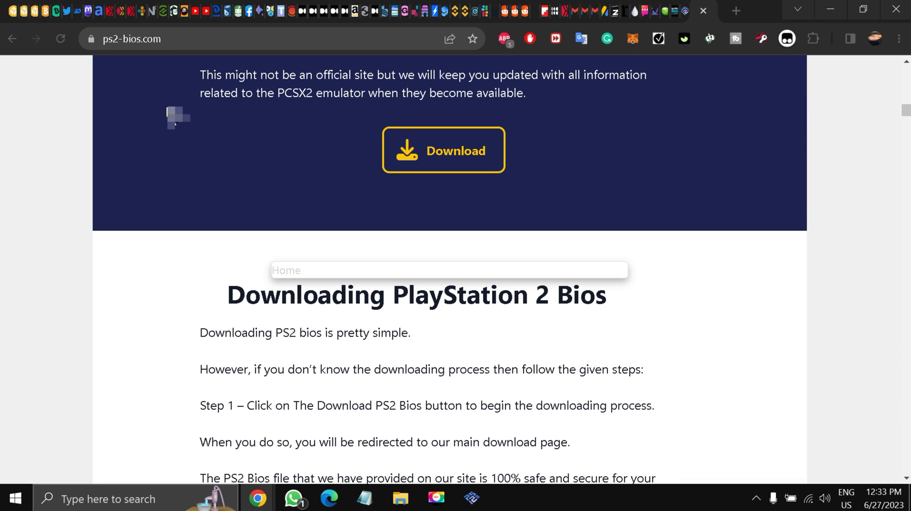
scroll(161, 242, "down", 1)
scroll(160, 239, "up", 2)
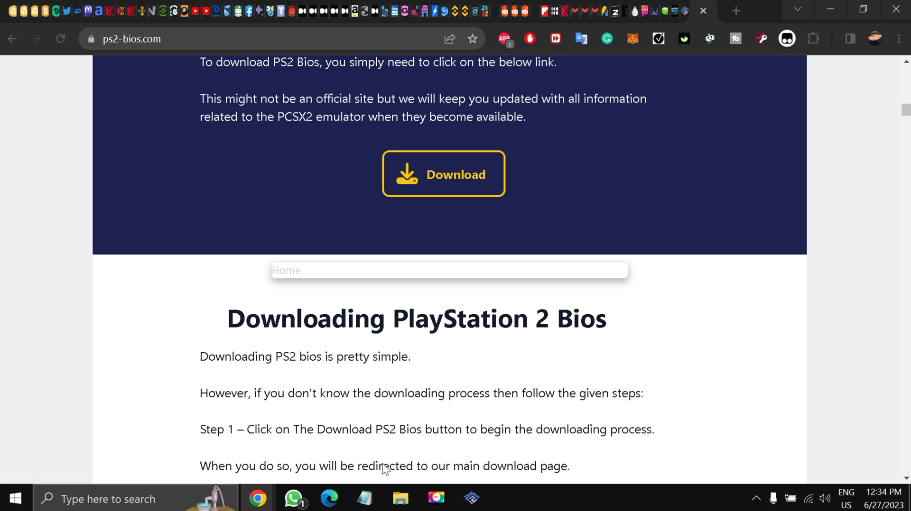
- Open the emulator's bios folder and check its 15 files, including the ps2-bios.com zip
left_click(397, 502)
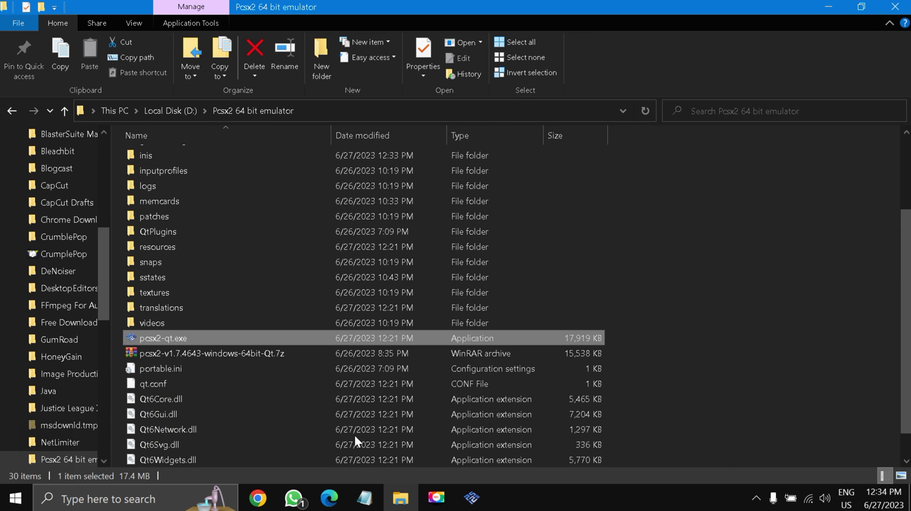
scroll(260, 226, "up", 3)
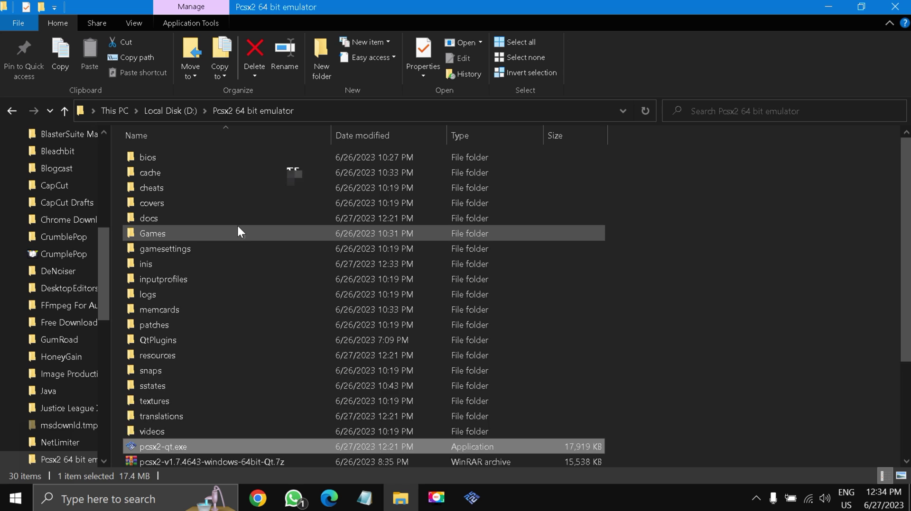
scroll(237, 226, "down", 1)
scroll(239, 231, "up", 1)
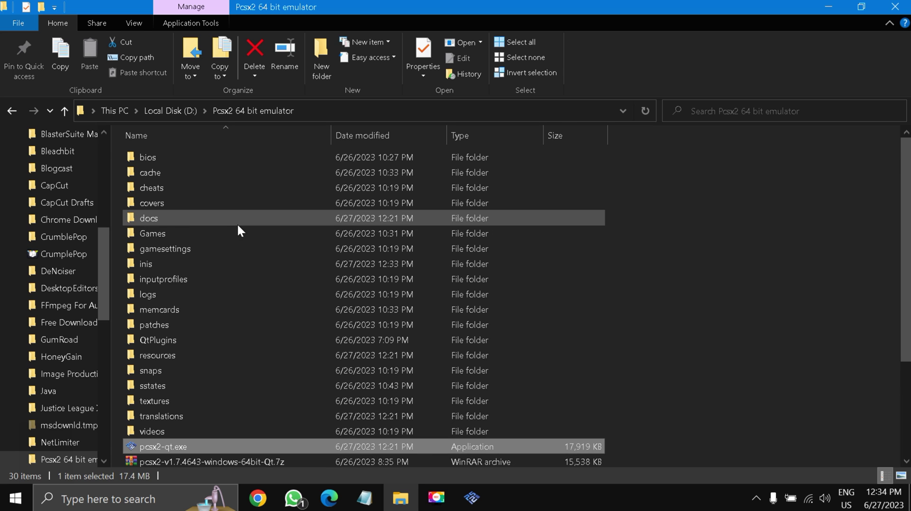
scroll(230, 244, "down", 1)
scroll(223, 218, "up", 1)
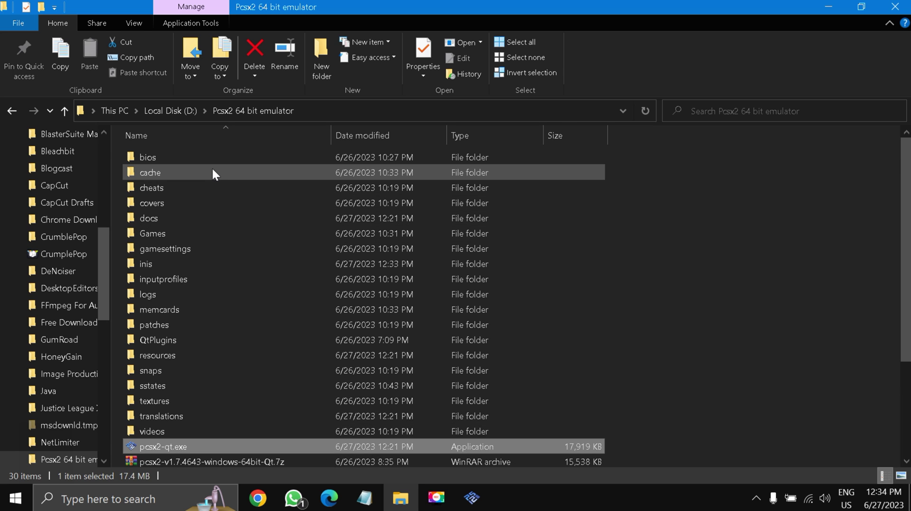
double_click(213, 159)
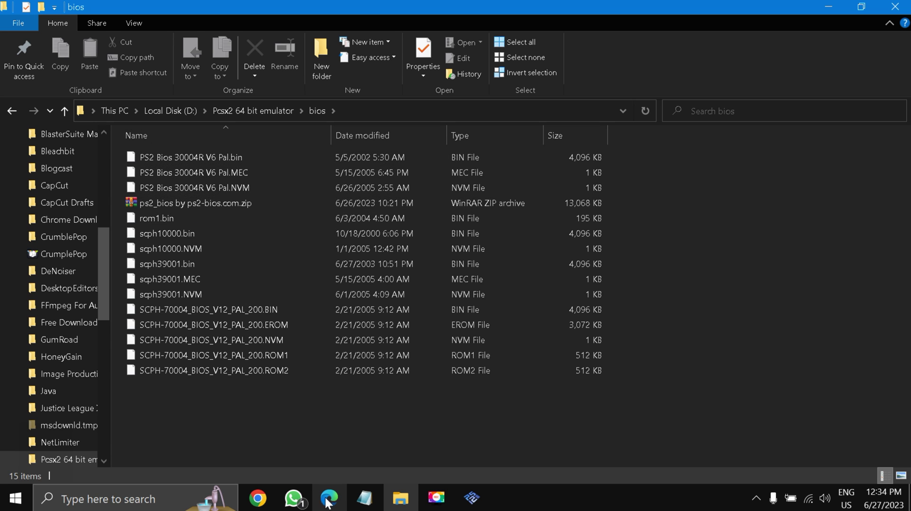
left_click(351, 493)
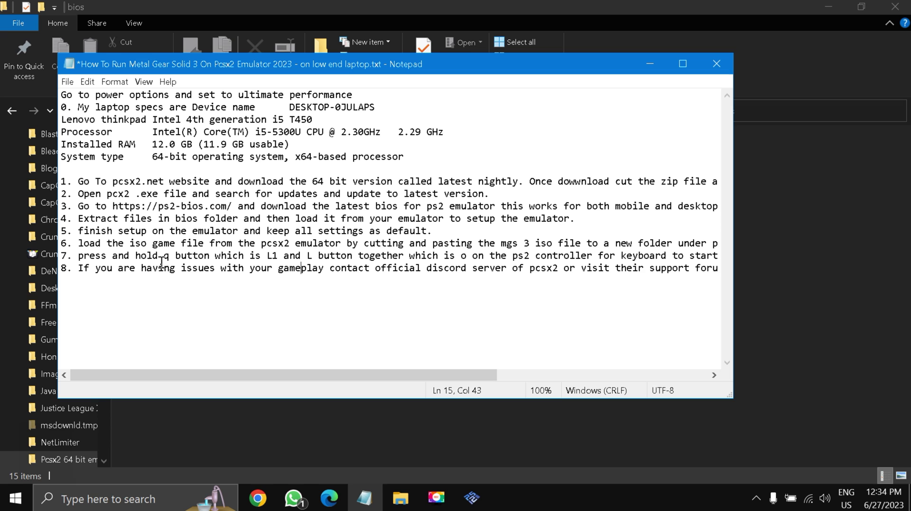
left_click(648, 66)
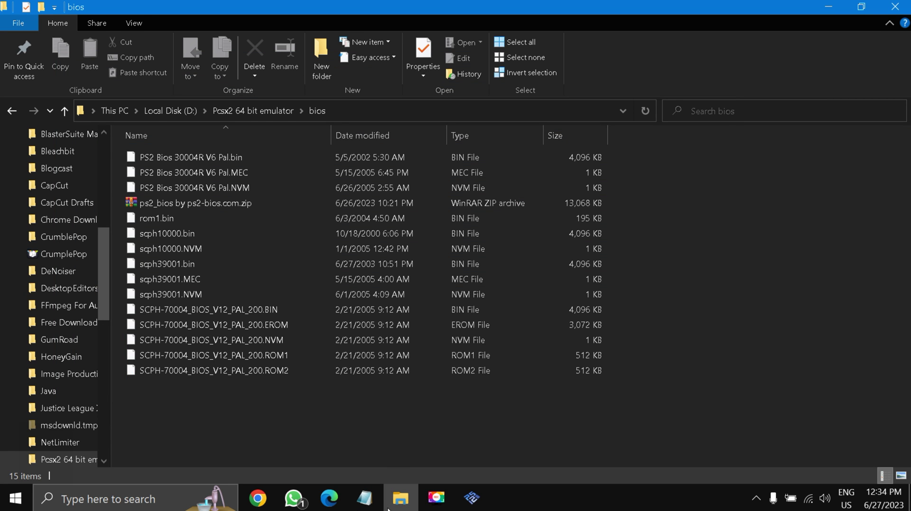
left_click(472, 498)
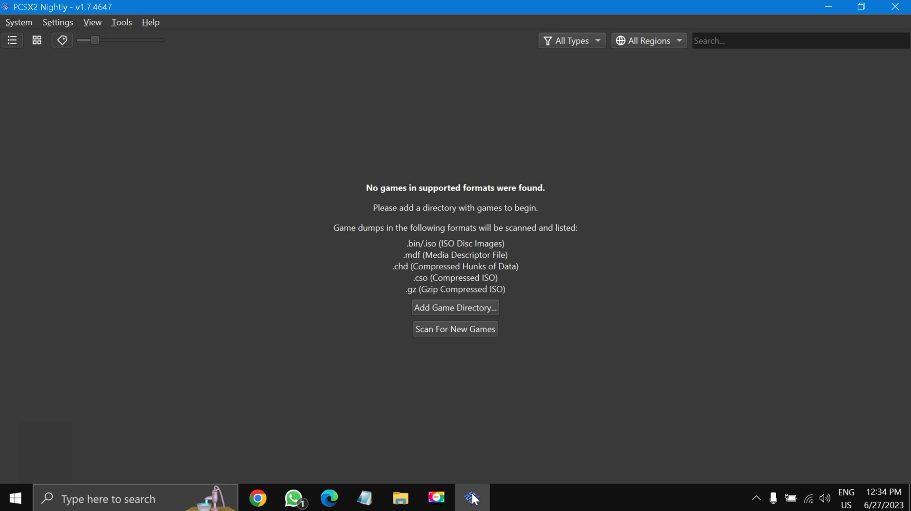
left_click(67, 29)
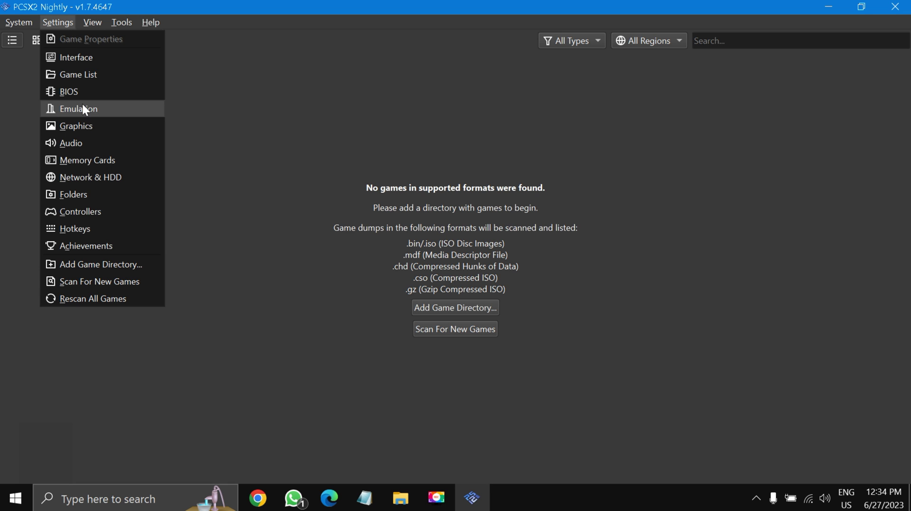
left_click(67, 90)
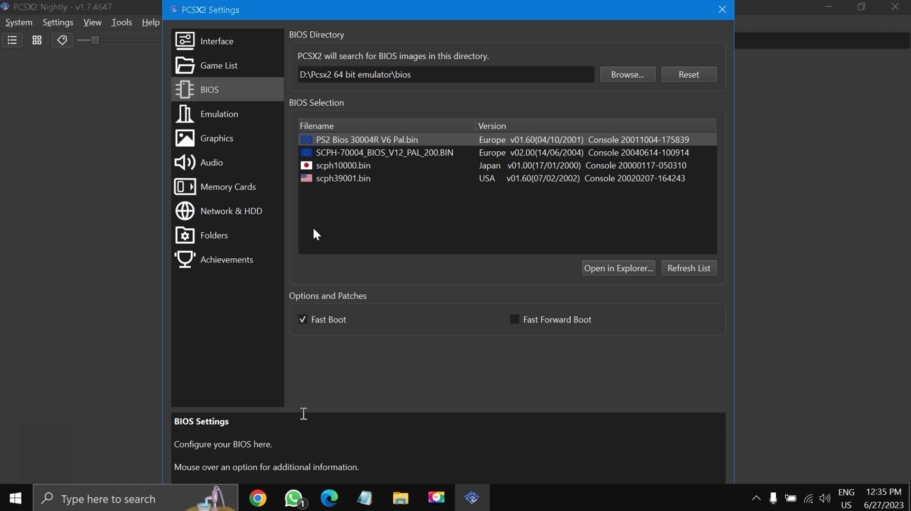
left_click(375, 502)
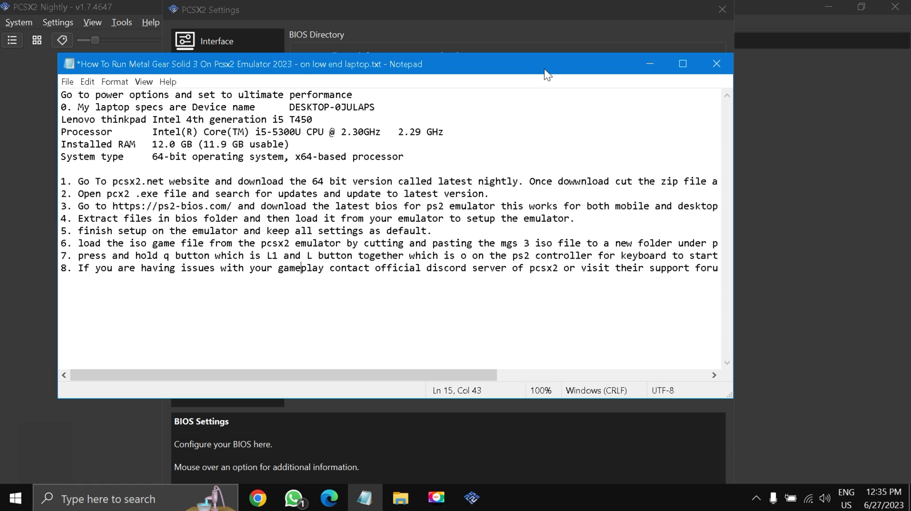
left_click_drag(544, 70, 545, 225)
left_click(725, 8)
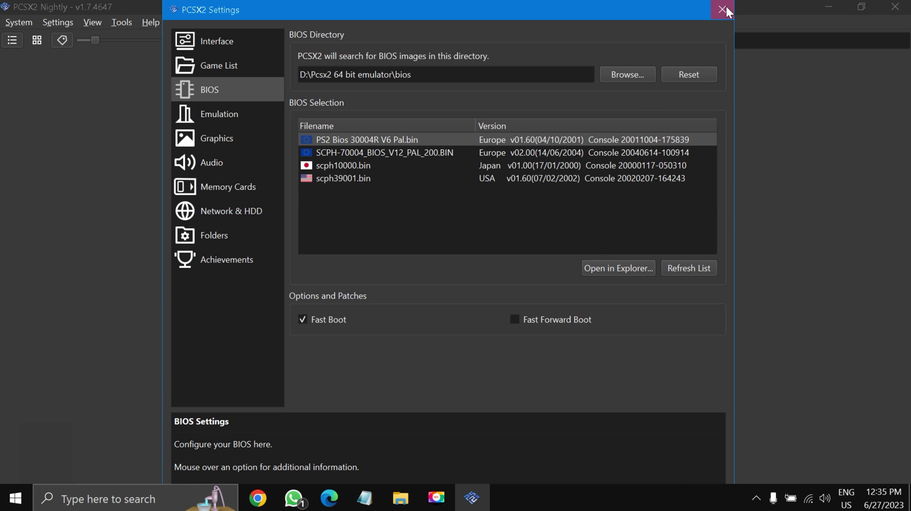
left_click(363, 502)
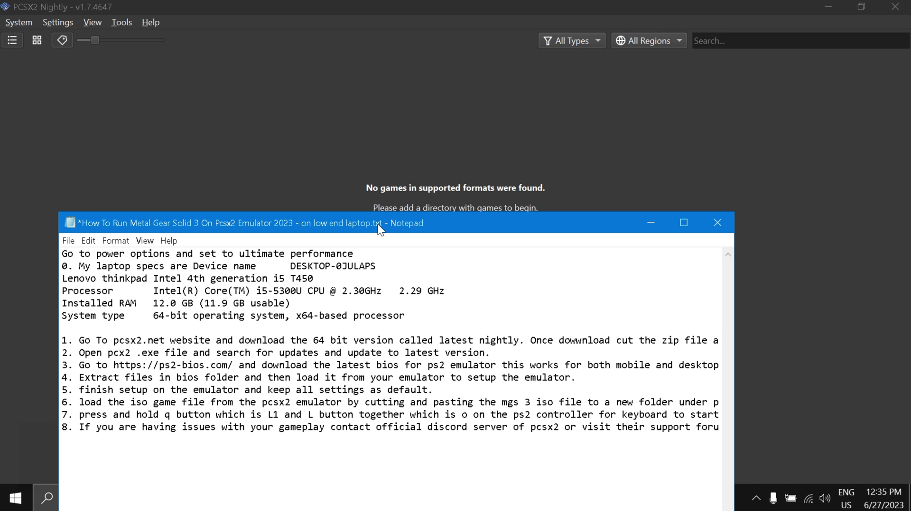
mouse_move(381, 229)
left_mouse_down()
mouse_move(431, 72)
mouse_move(434, 79)
left_mouse_up()
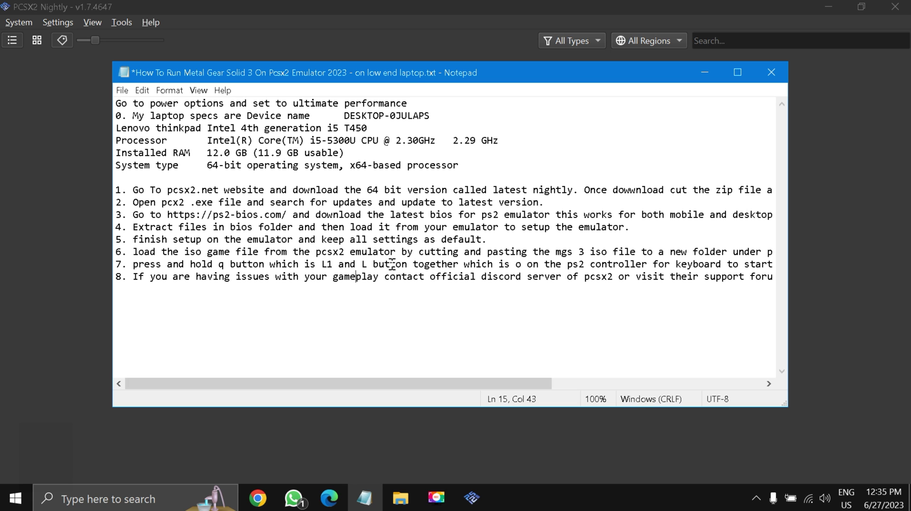
left_click(706, 77)
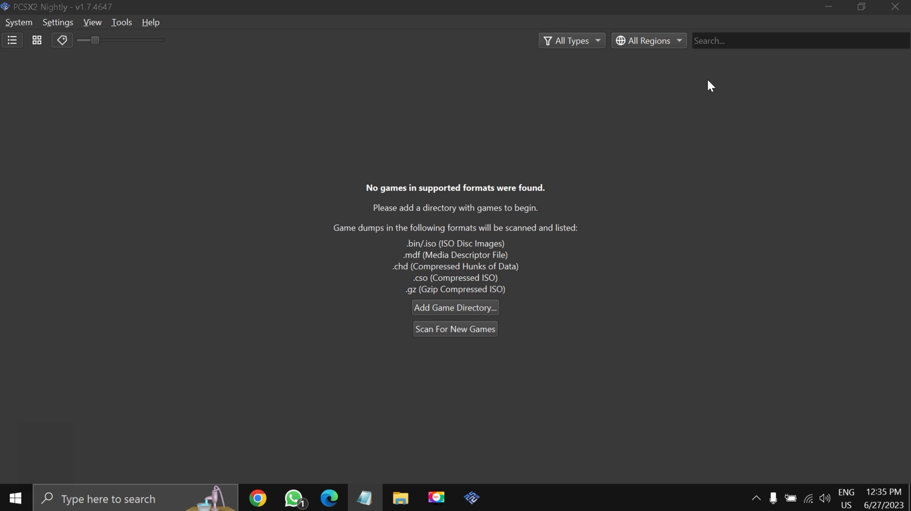
- Open the Games folder under Pcsx2 64 bit emulator to find the MGS3 ISO, then return to PCSX2
left_click(400, 504)
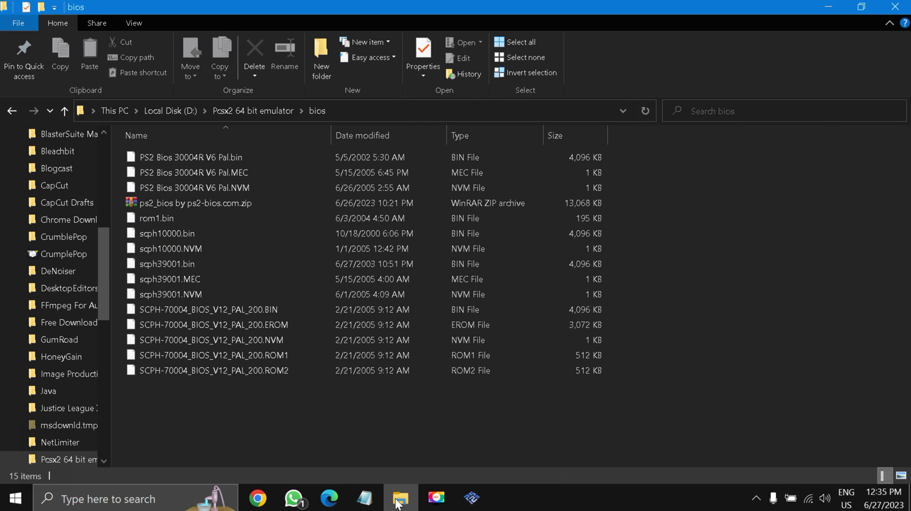
left_click(59, 109)
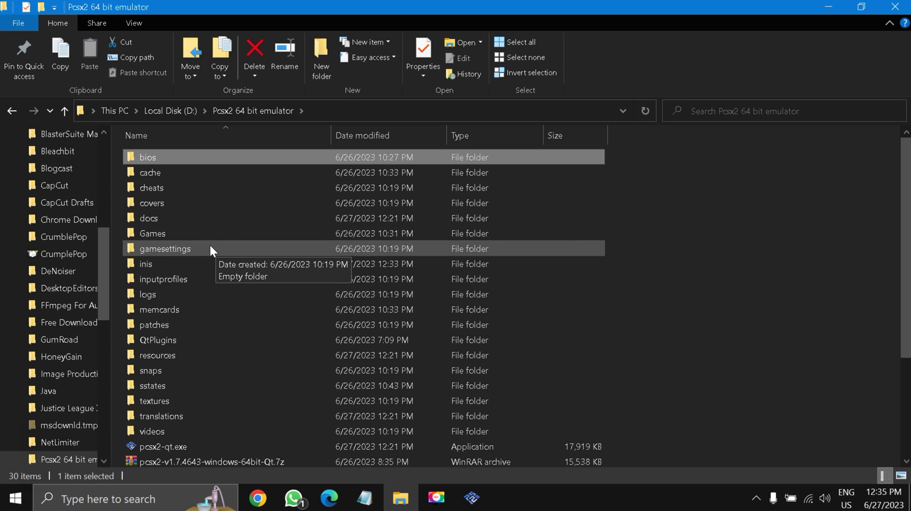
double_click(172, 233)
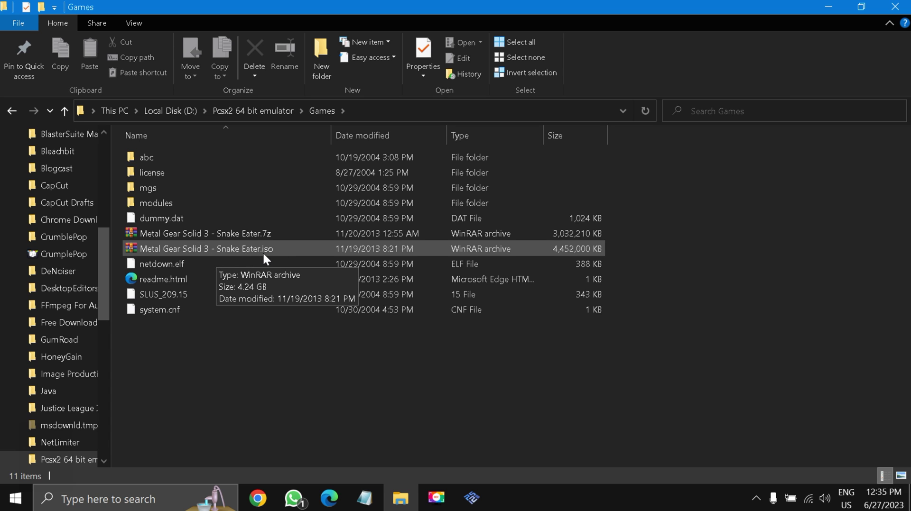
left_click(471, 498)
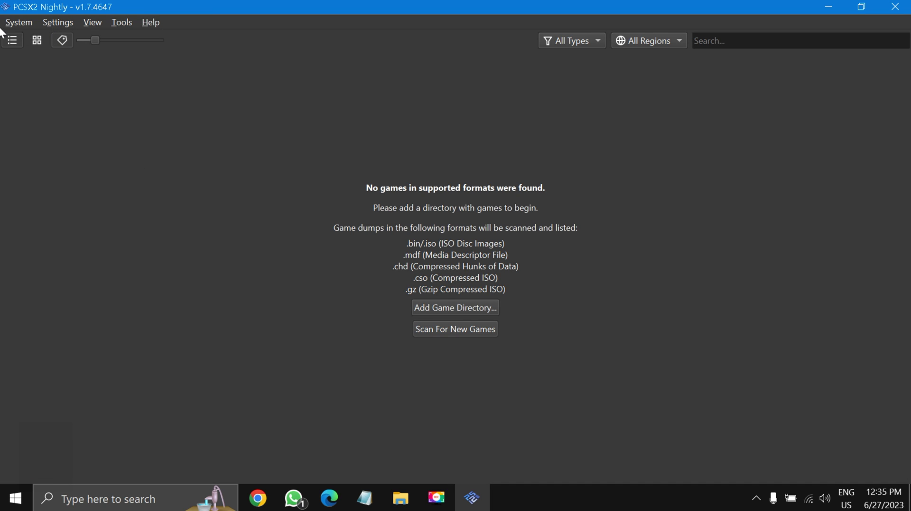
- Use System > Start File to open the Games folder and boot the Metal Gear Solid 3 ISO
left_click(21, 22)
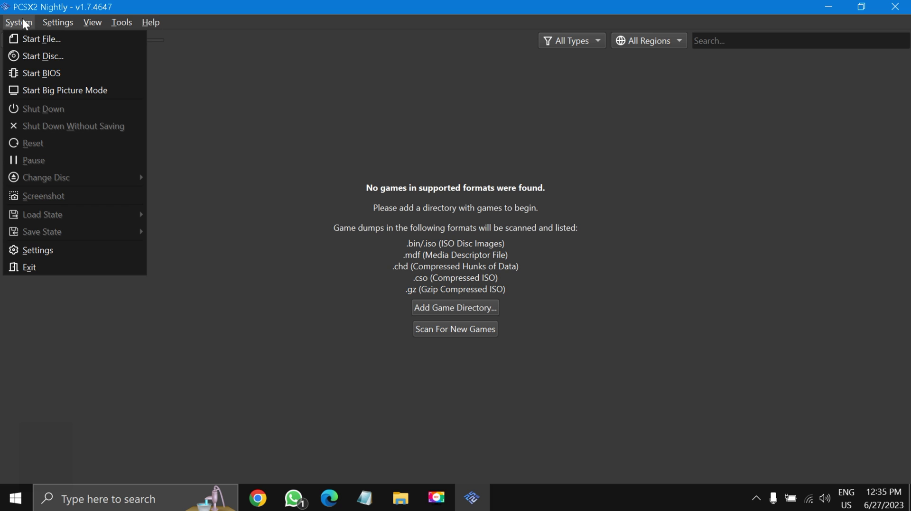
left_click(62, 43)
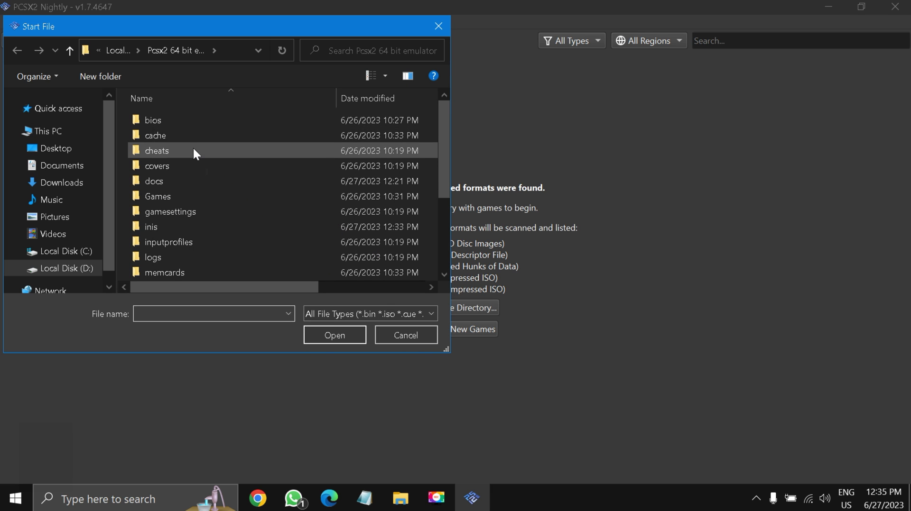
scroll(195, 148, "down", 1)
scroll(197, 174, "up", 1)
double_click(192, 190)
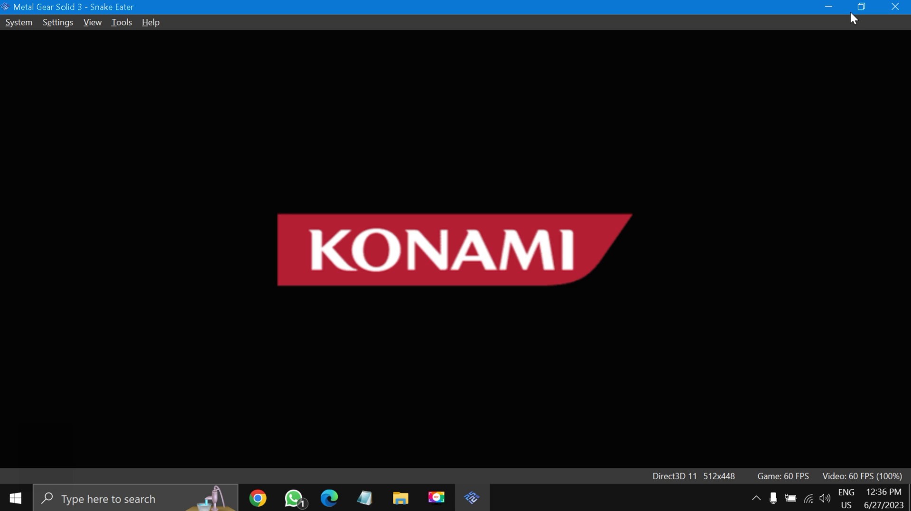
- Restore the game window to a smaller size, then maximize it again
left_click(862, 7)
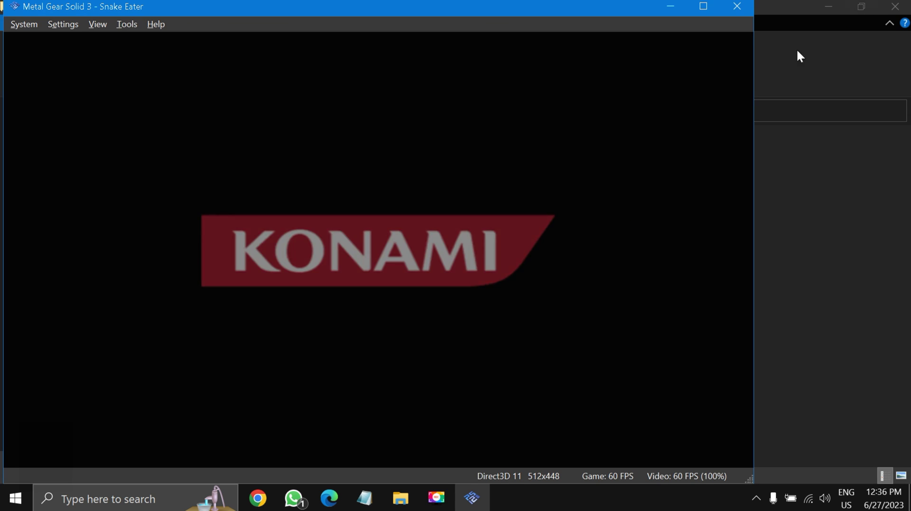
left_click(703, 5)
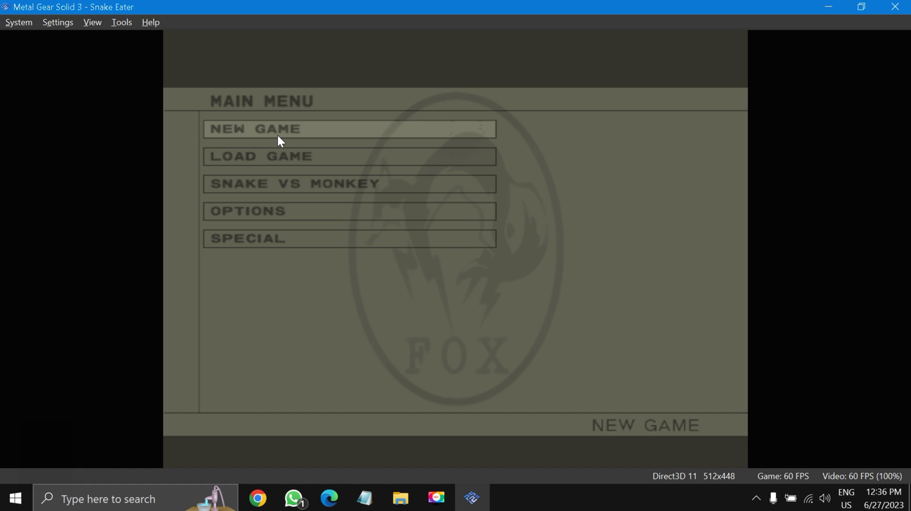
- Choose NEW GAME, answer 'I'm playing the MGS series for the first time!', and confirm NORMAL difficulty
key("Return")
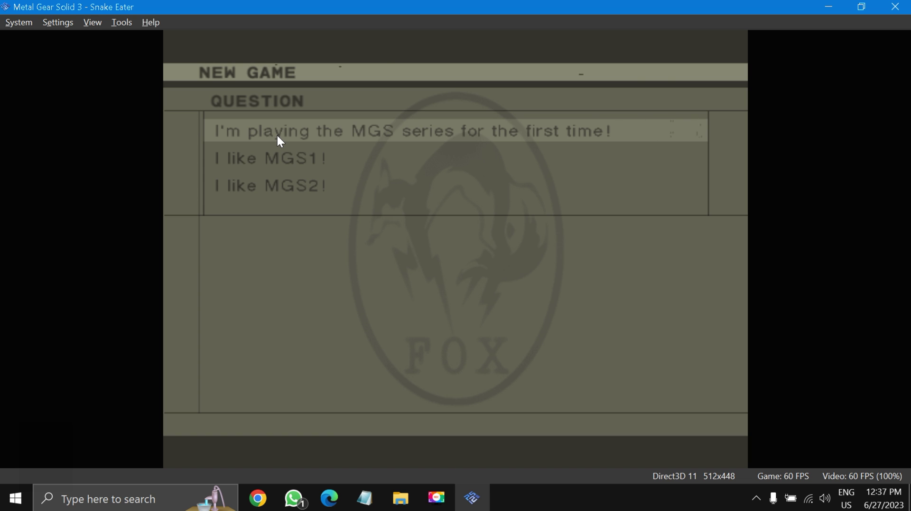
key("Return")
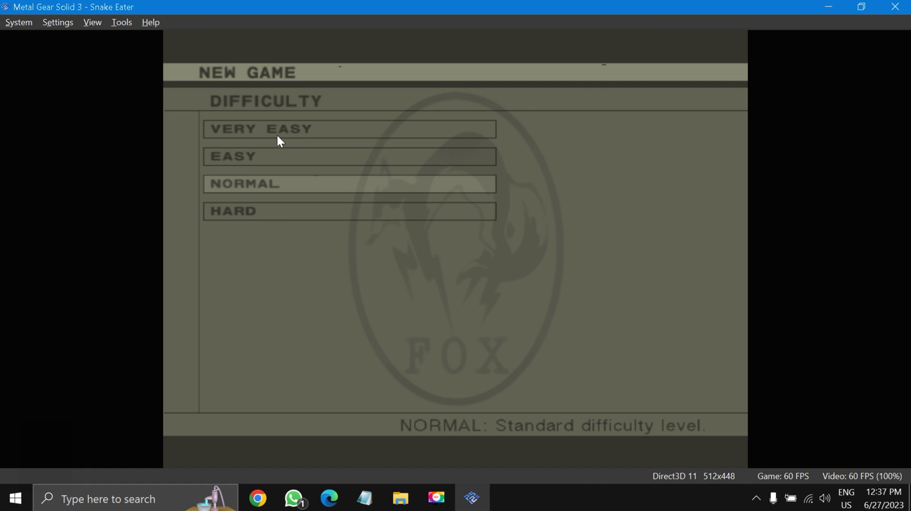
key("Return")
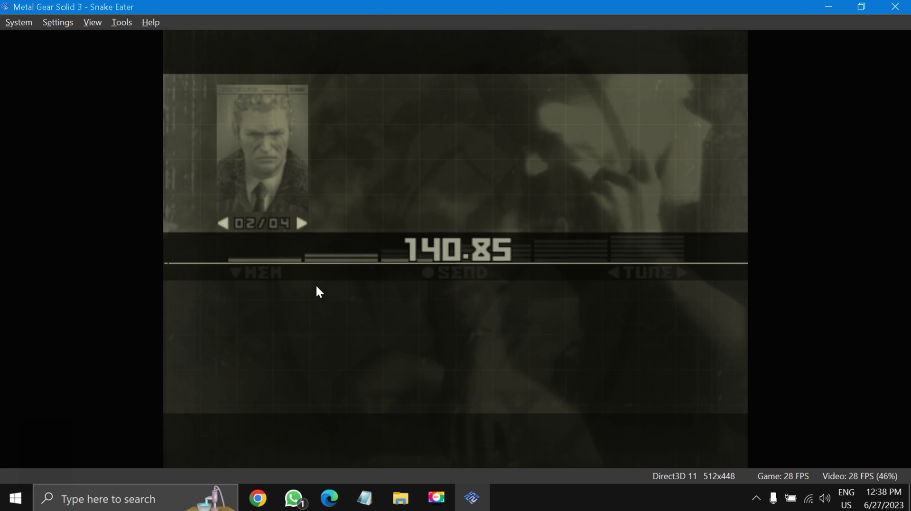
- Toggle the game view into fullscreen and back twice, finishing in windowed mode
double_click(397, 318)
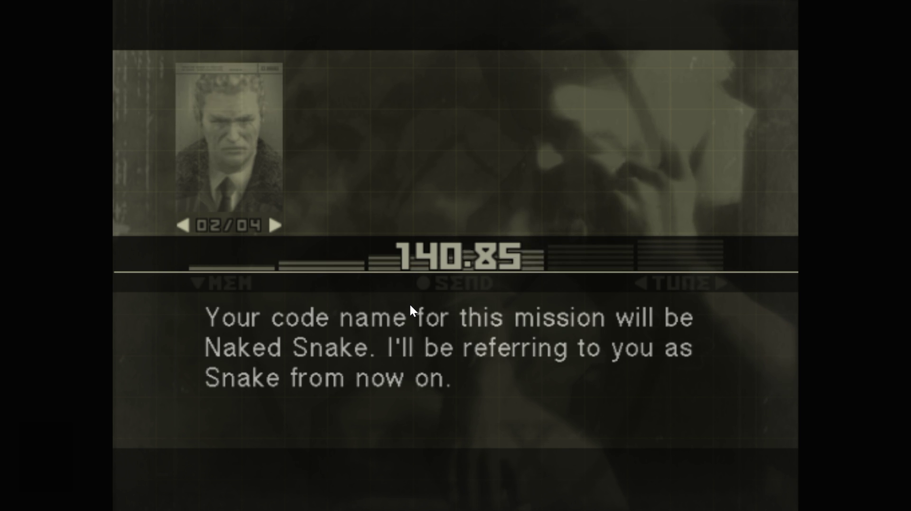
double_click(275, 228)
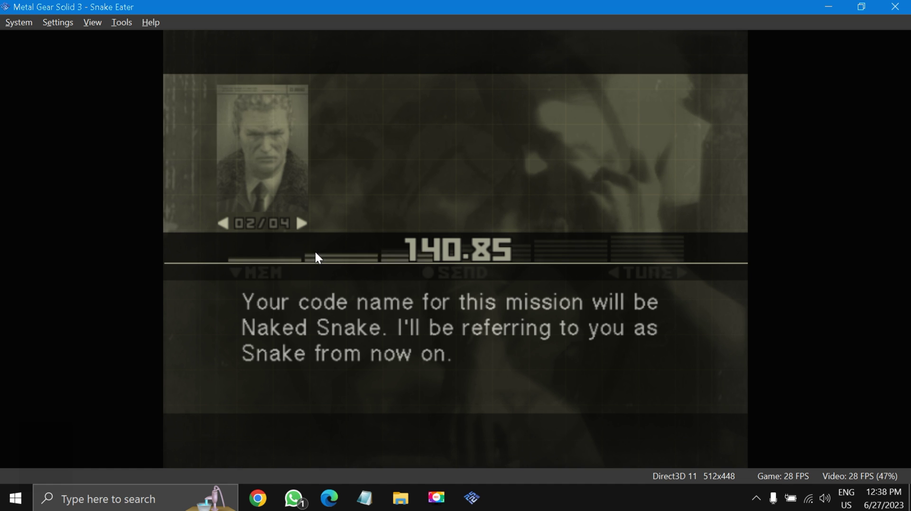
double_click(308, 229)
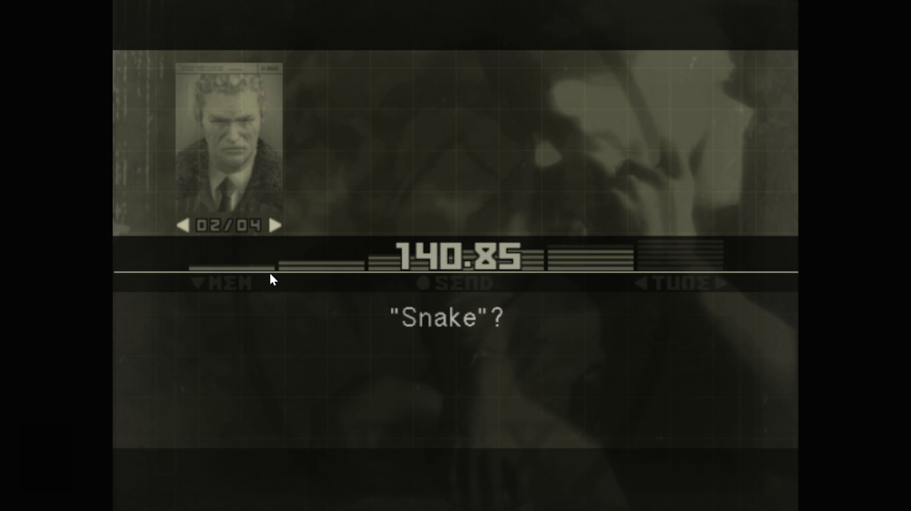
key("alt+Return")
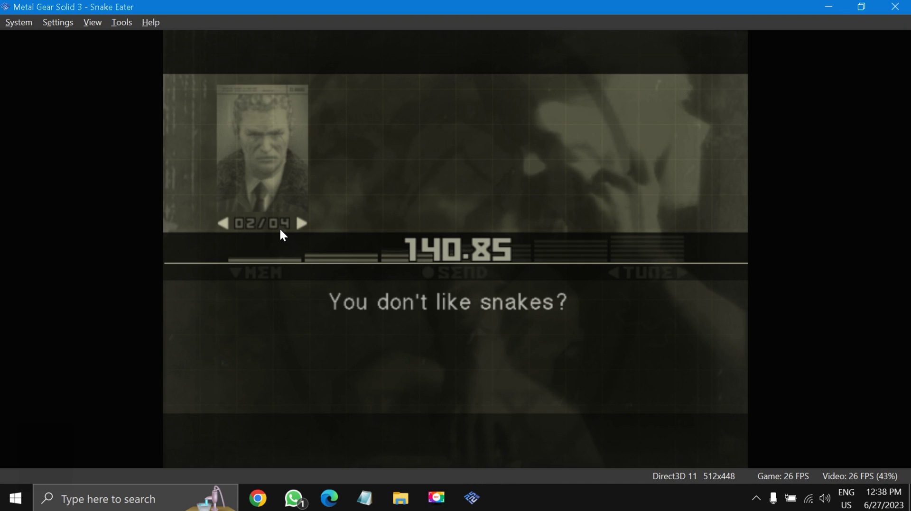
- Pause the game with Esc so the PCSX2 pause menu shows over the codec call
key("Escape")
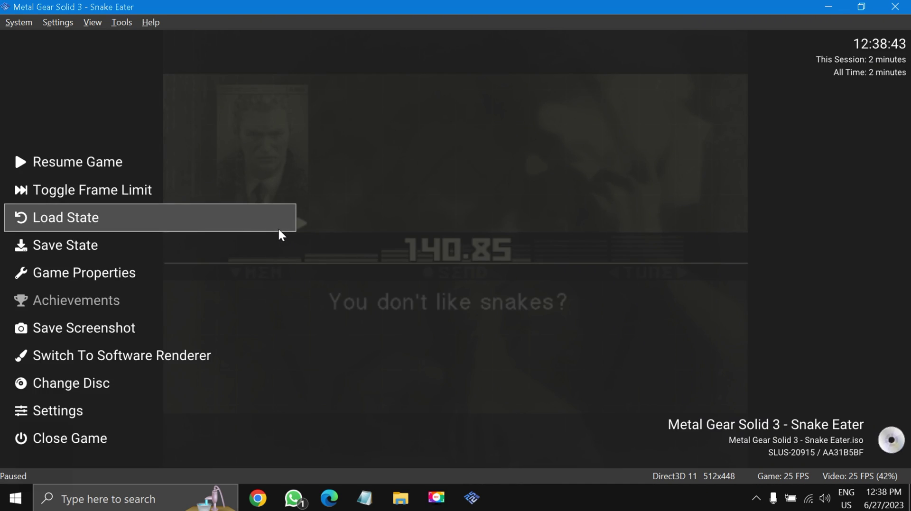
key("Escape")
key("Escape")
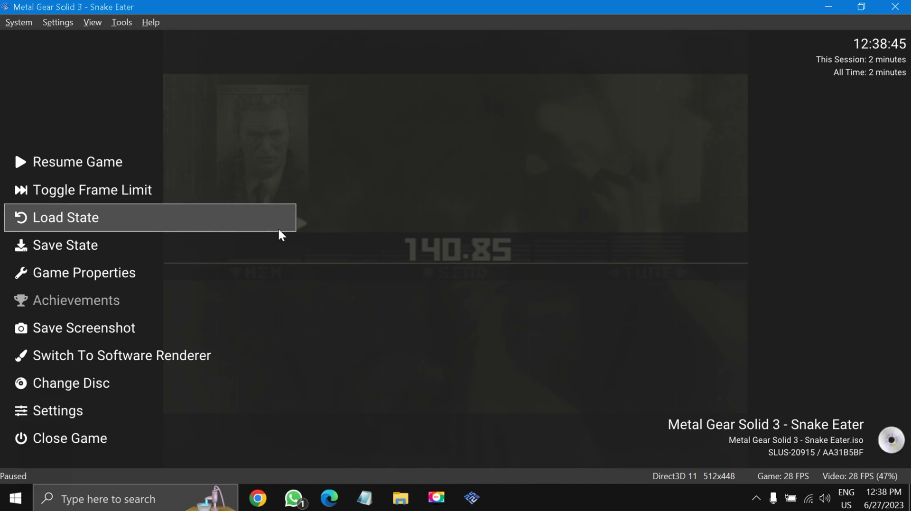
key("Escape")
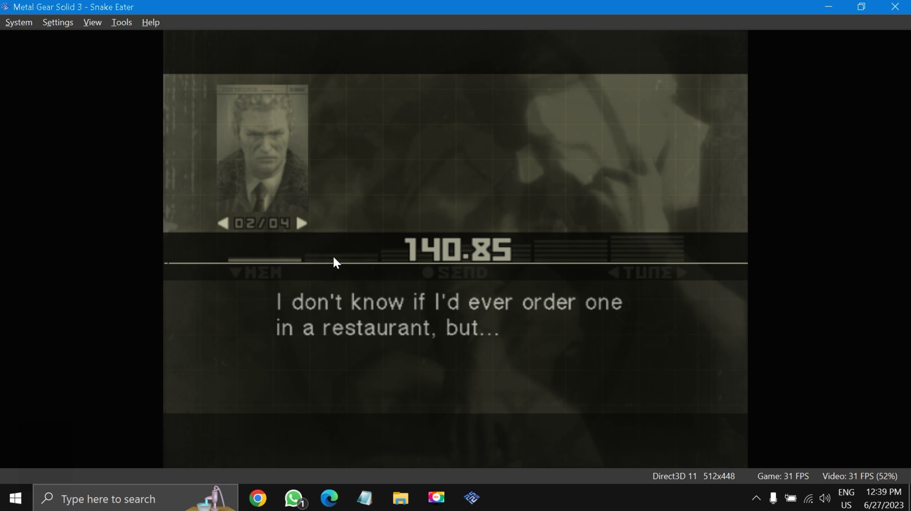
- Bring up the Audio page of the PCSX2 settings window
left_click(125, 21)
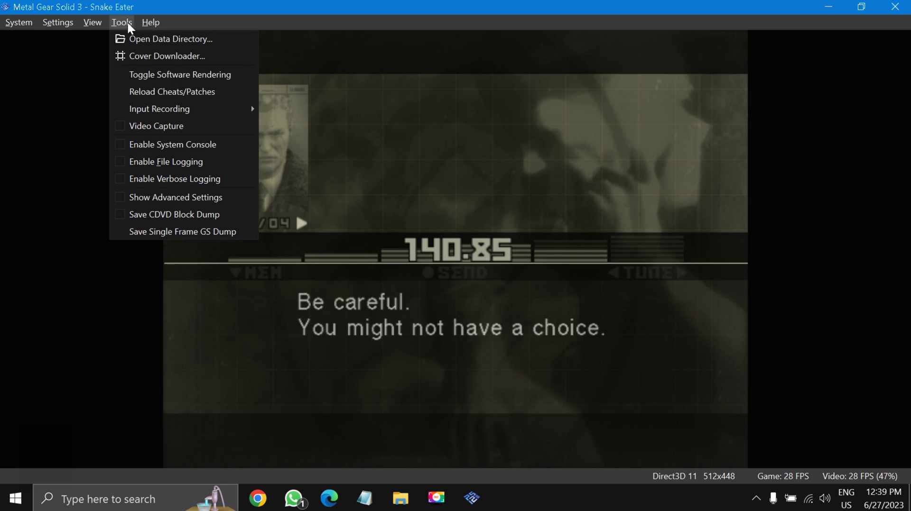
mouse_move(55, 24)
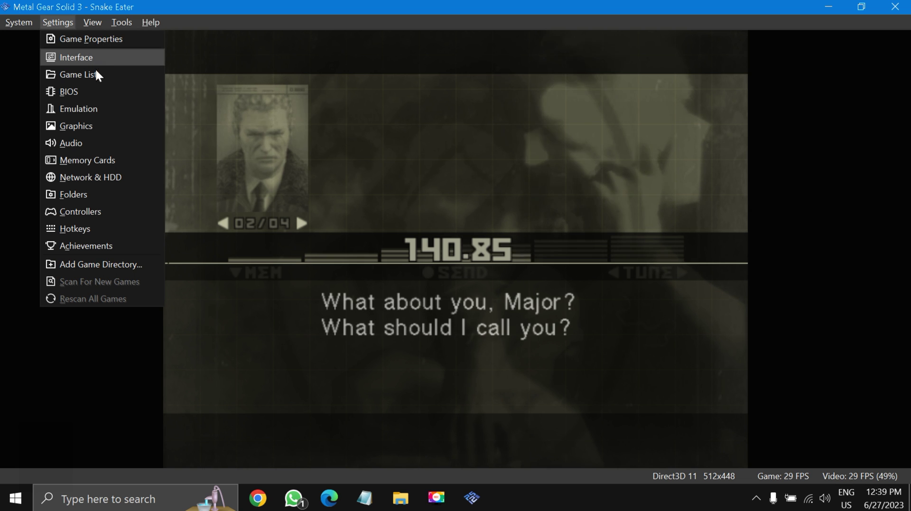
left_click(121, 124)
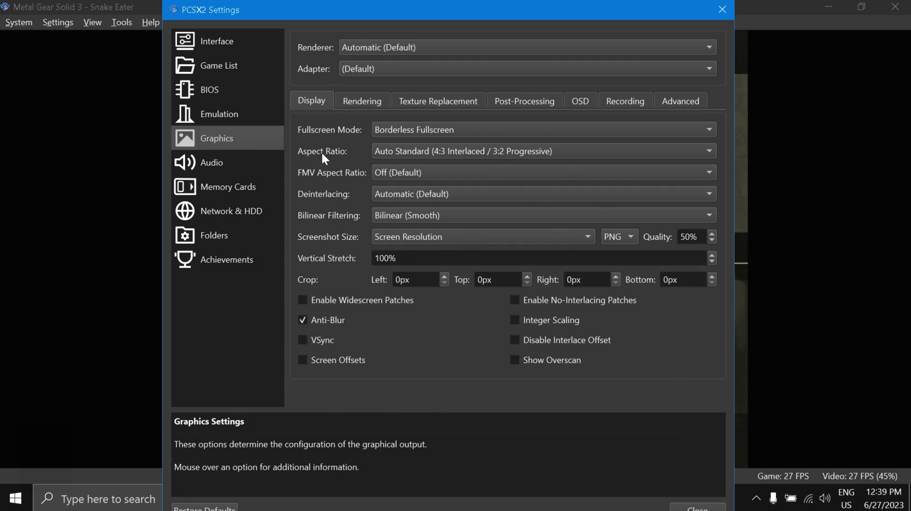
left_click(230, 171)
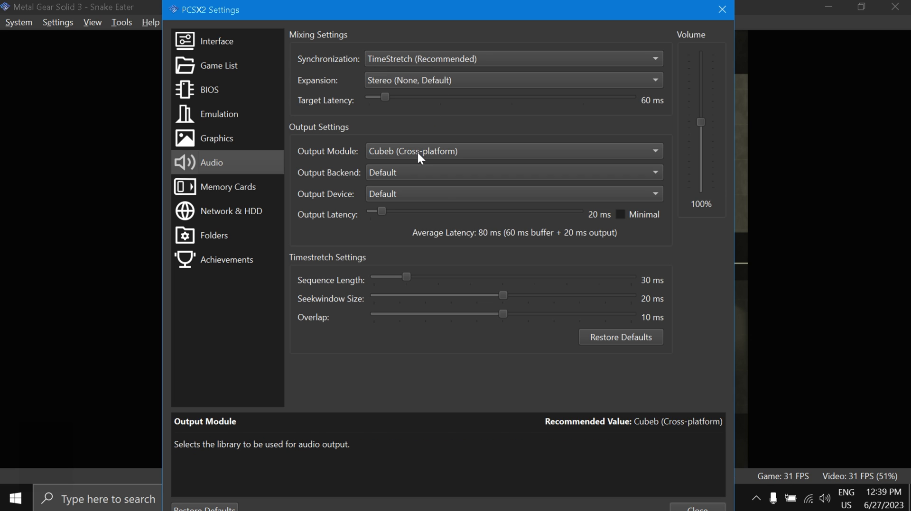
- Set the audio Output Module to Cubeb after trying No Sound and XAudio2
left_click(444, 160)
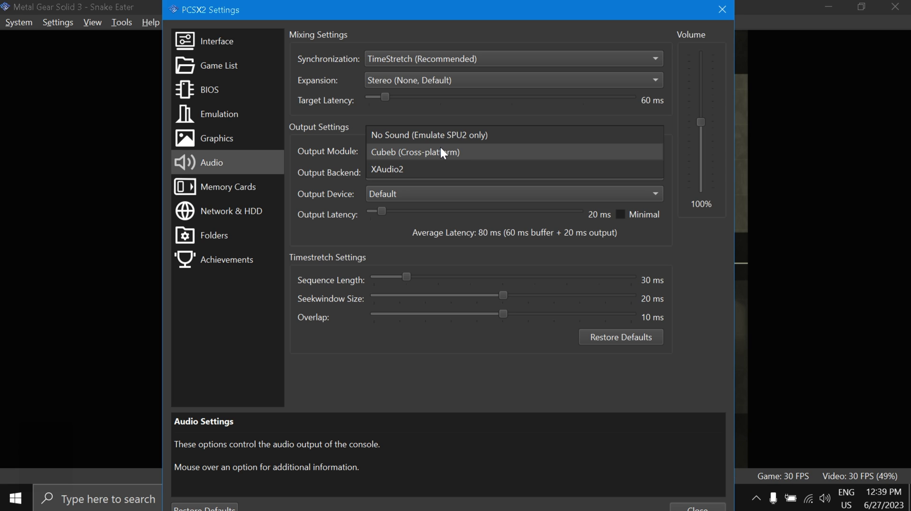
left_click(441, 137)
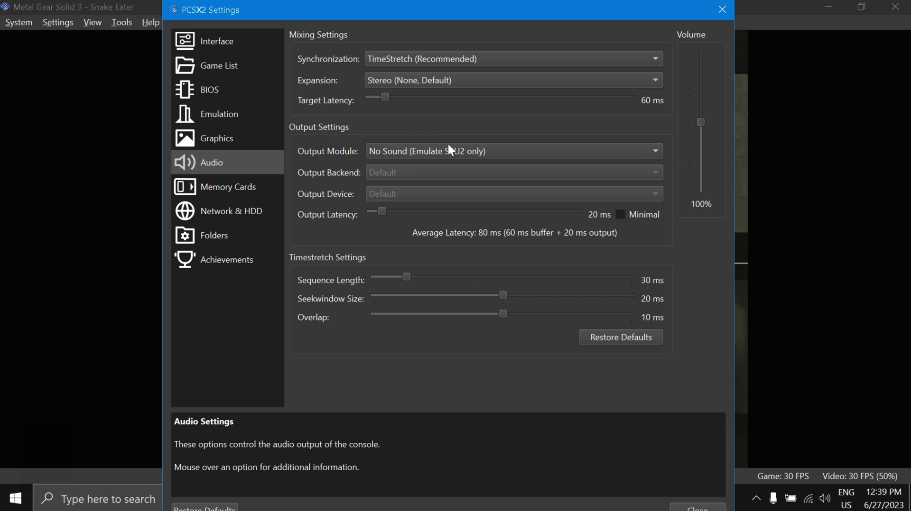
left_click(450, 154)
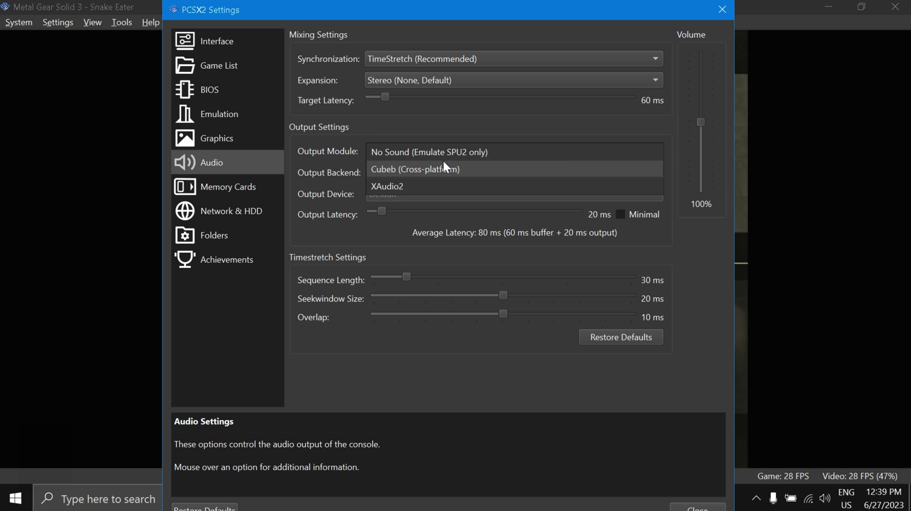
left_click(442, 164)
left_click(446, 161)
left_click(443, 176)
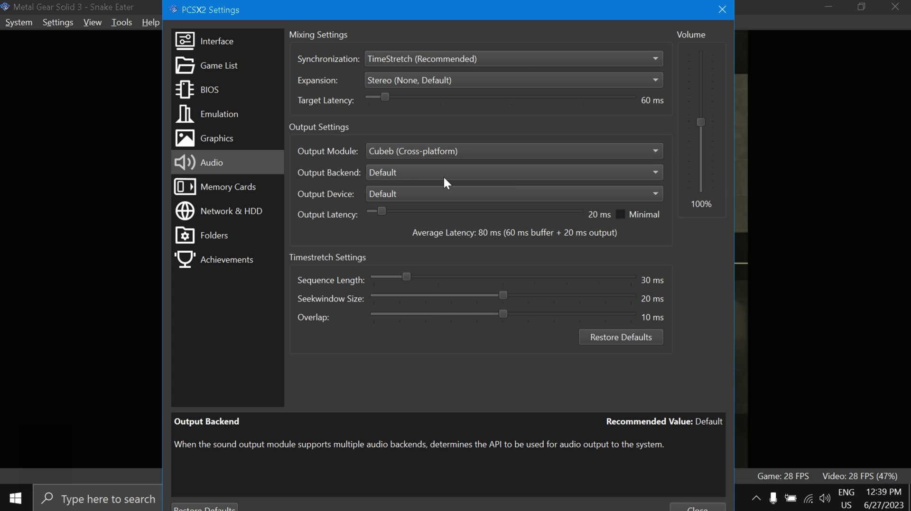
left_click(444, 153)
left_click(449, 172)
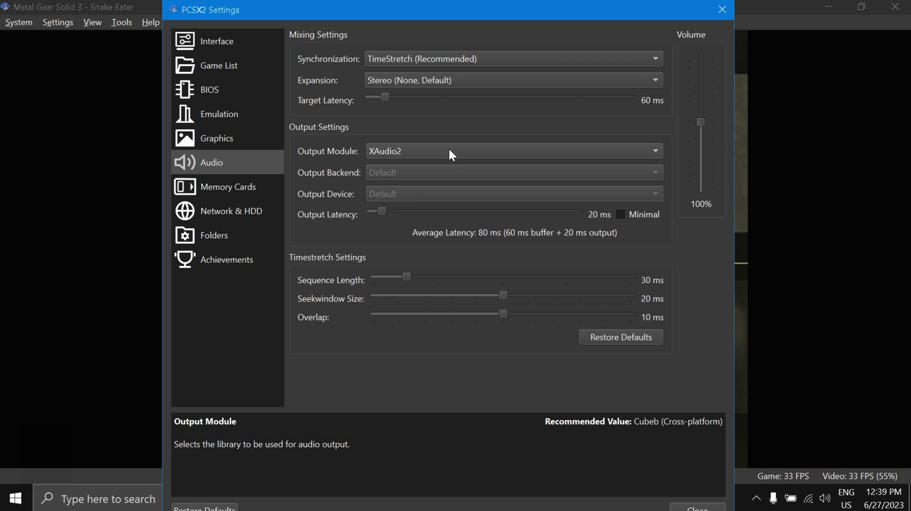
left_click(454, 151)
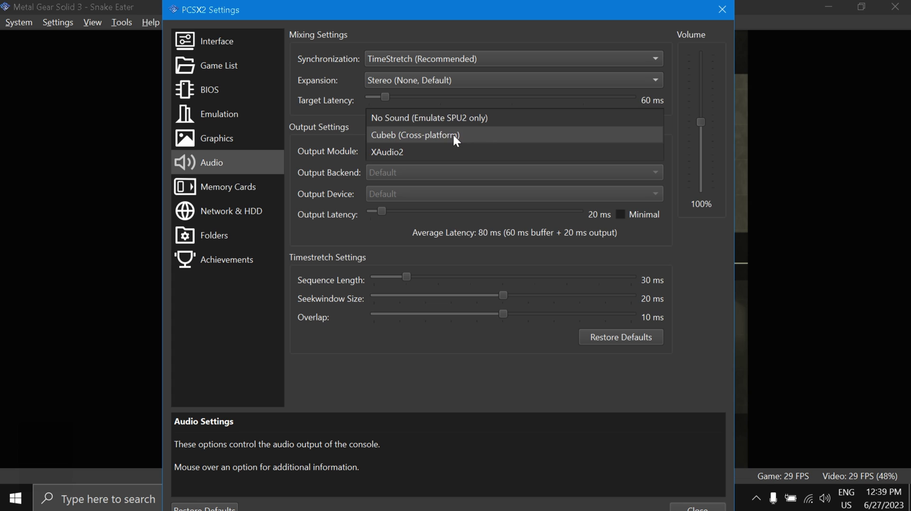
left_click(454, 138)
- Set Output Backend to wasapi and Output Device to Headphones (Mpow Flame Stereo), then close settings
left_click(427, 168)
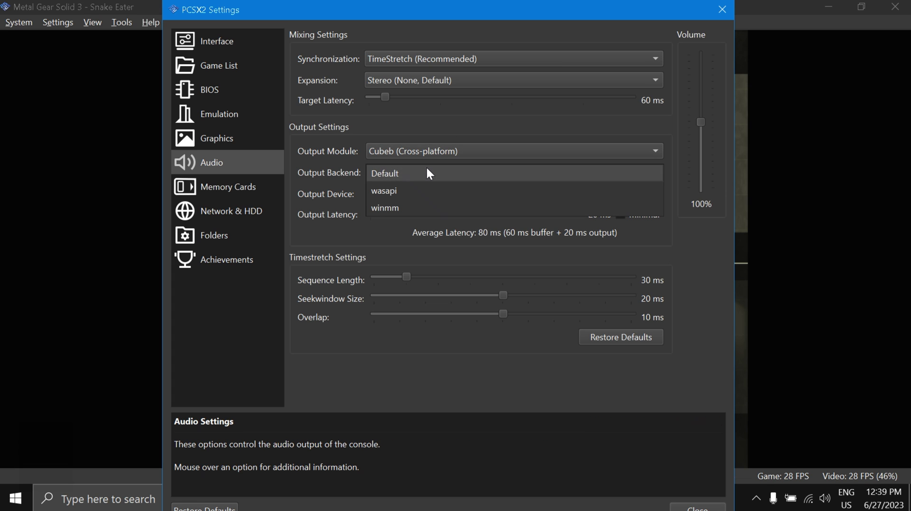
left_click(440, 193)
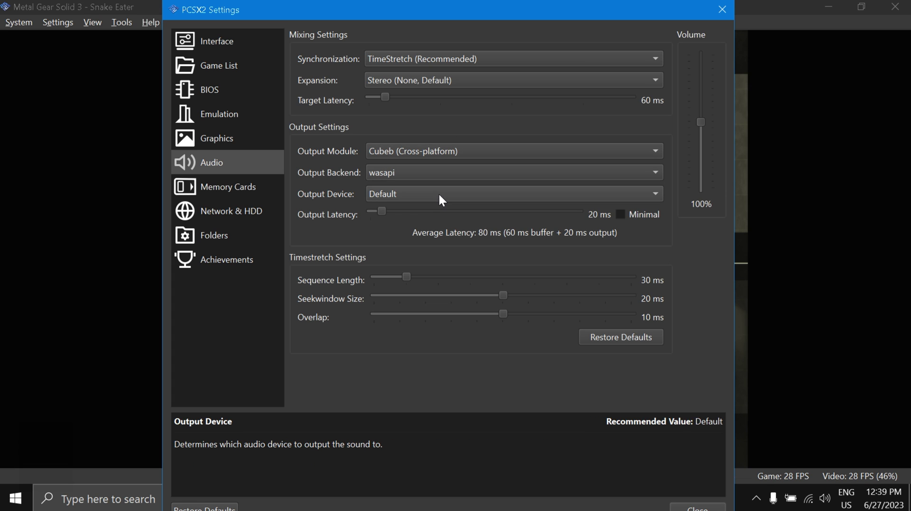
left_click(439, 195)
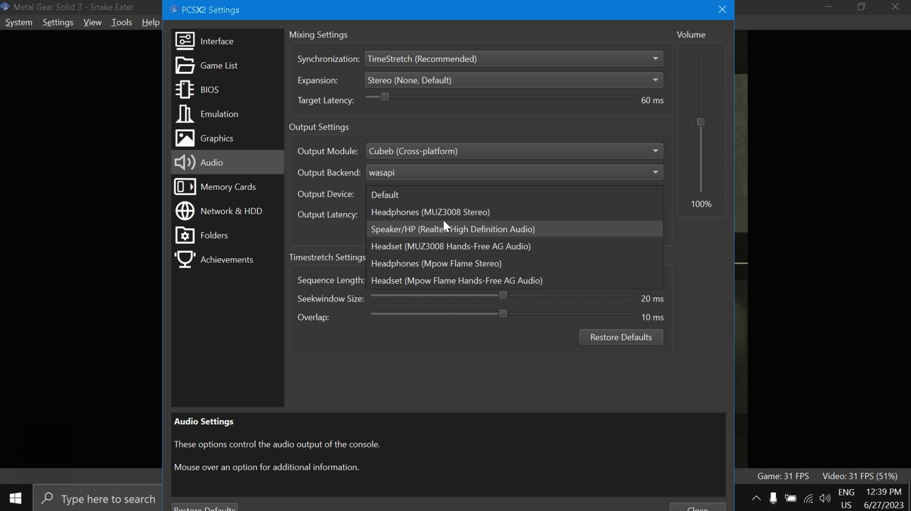
left_click(460, 264)
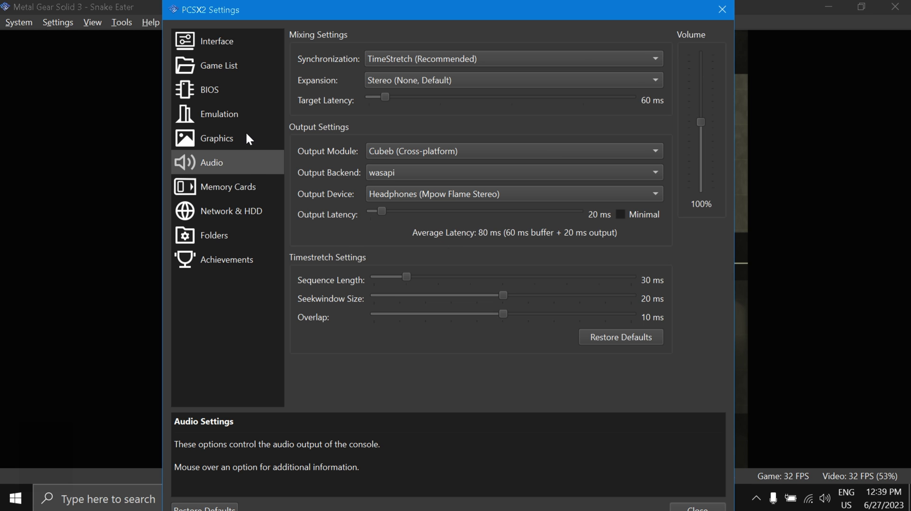
left_click(721, 10)
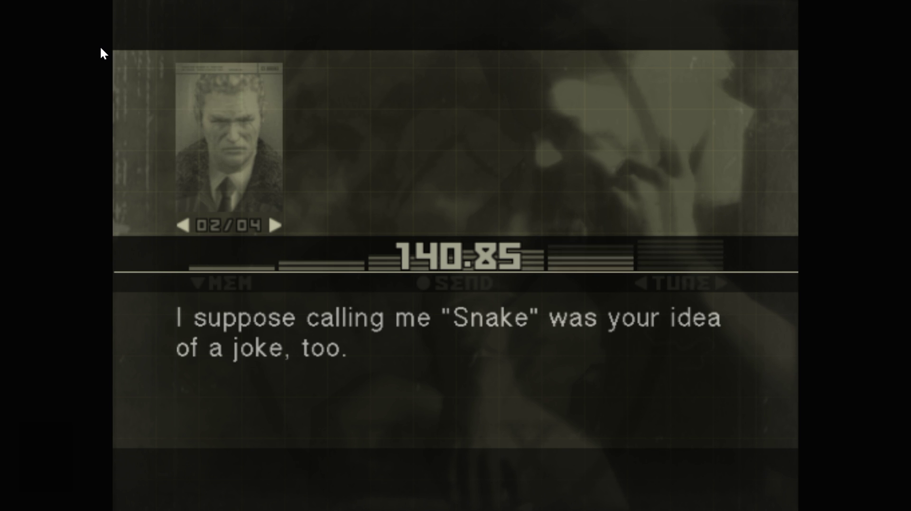
- Toggle the pause menu off and take the game out of fullscreen into a window
key("Escape")
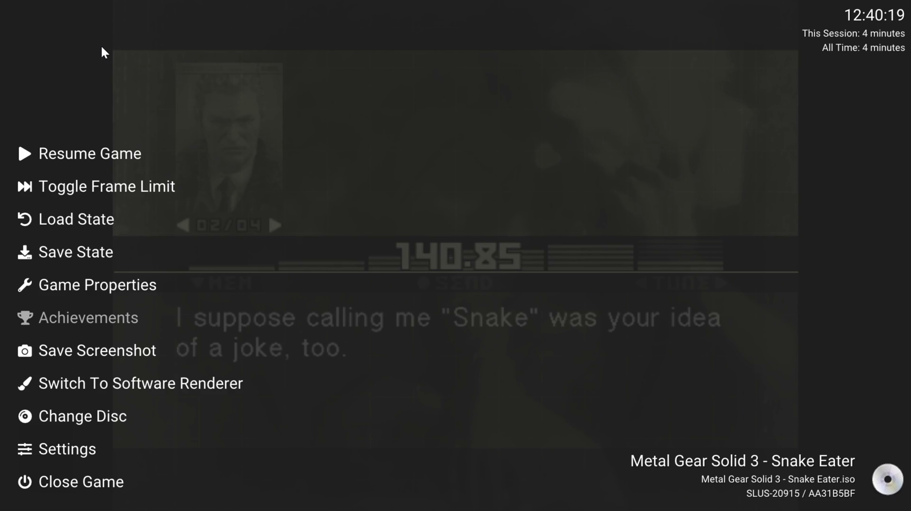
key("Escape")
double_click(160, 149)
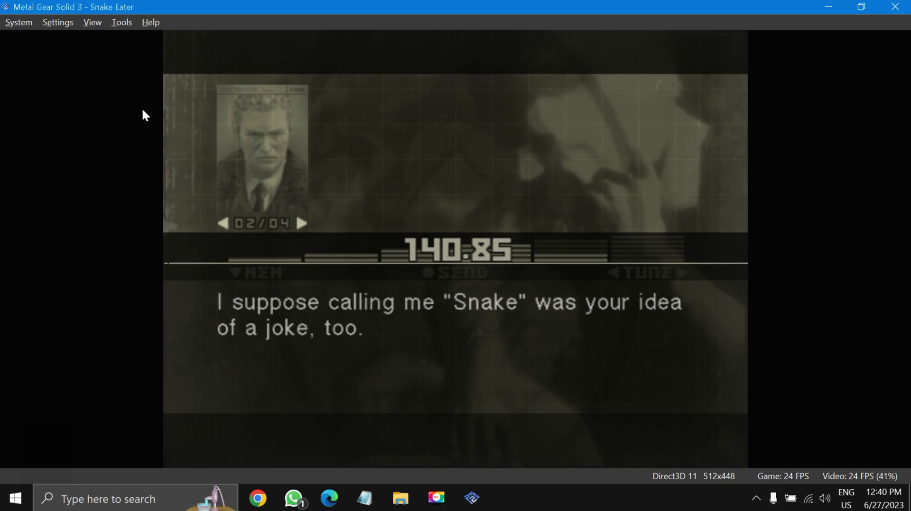
- Browse the Settings menu categories, then dismiss it with Esc without choosing anything
left_click(121, 22)
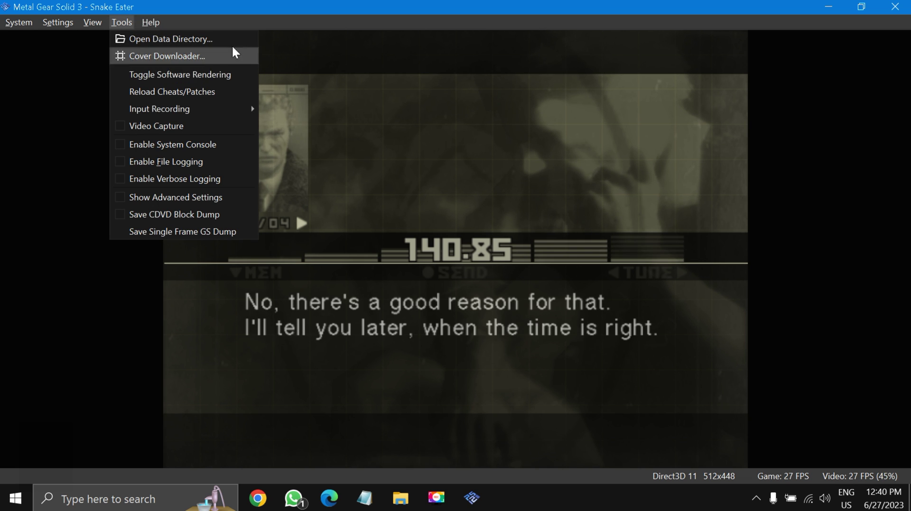
mouse_move(208, 115)
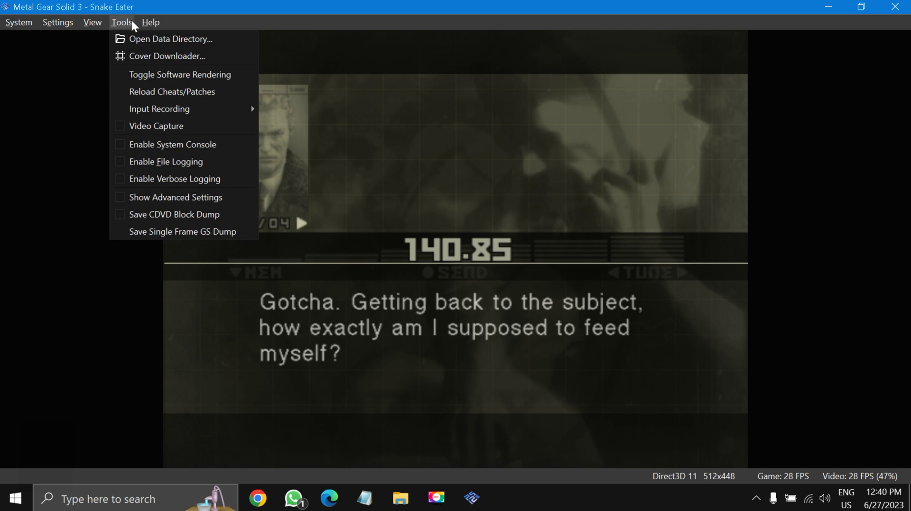
mouse_move(50, 20)
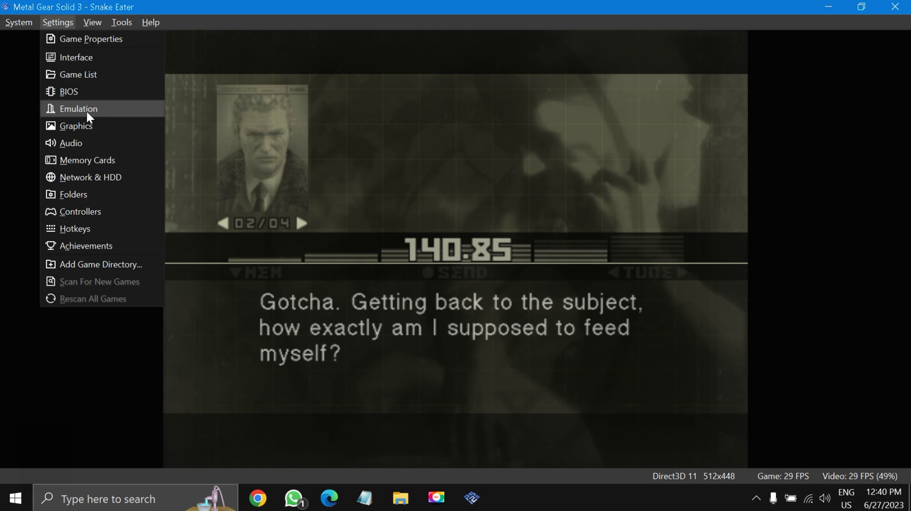
key("Escape")
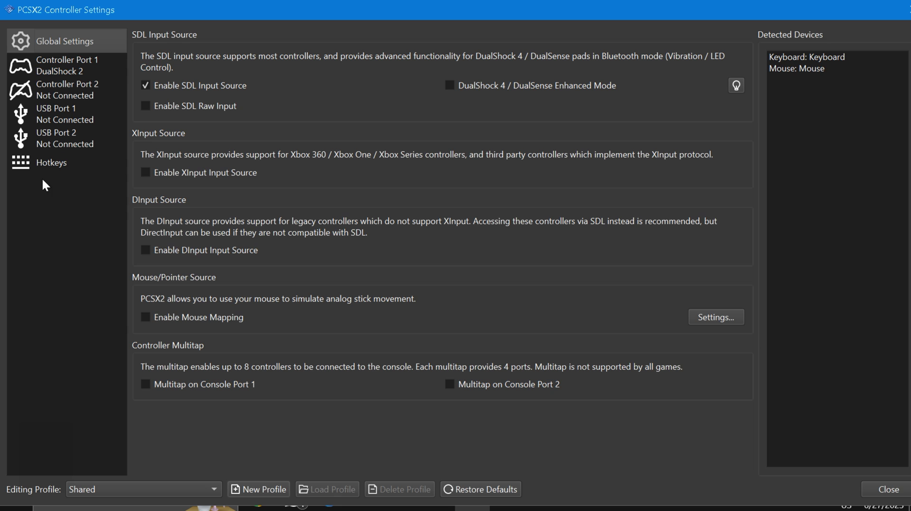
- Browse the Hotkeys list and Controller Port 1 keyboard bindings, then close Controller Settings
left_click(50, 166)
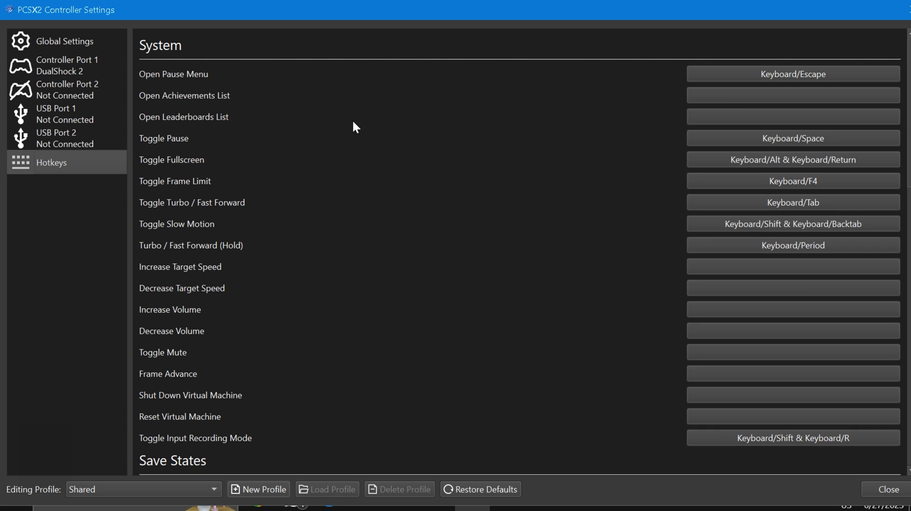
scroll(353, 124, "down", 1)
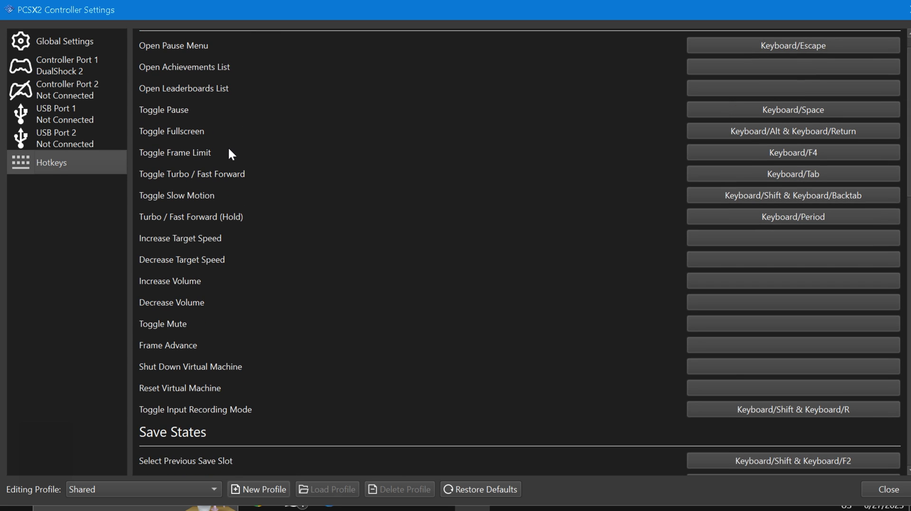
scroll(230, 153, "down", 4)
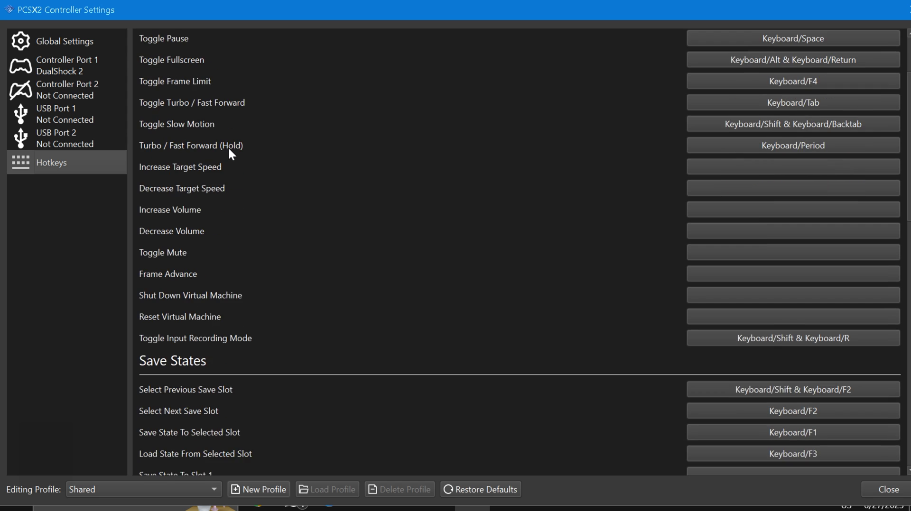
scroll(228, 146, "down", 2)
scroll(228, 147, "up", 2)
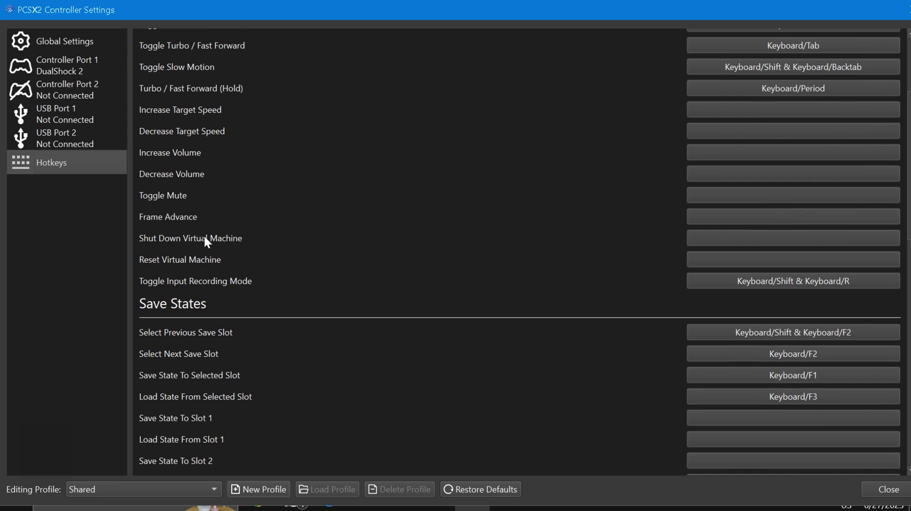
scroll(205, 237, "up", 5)
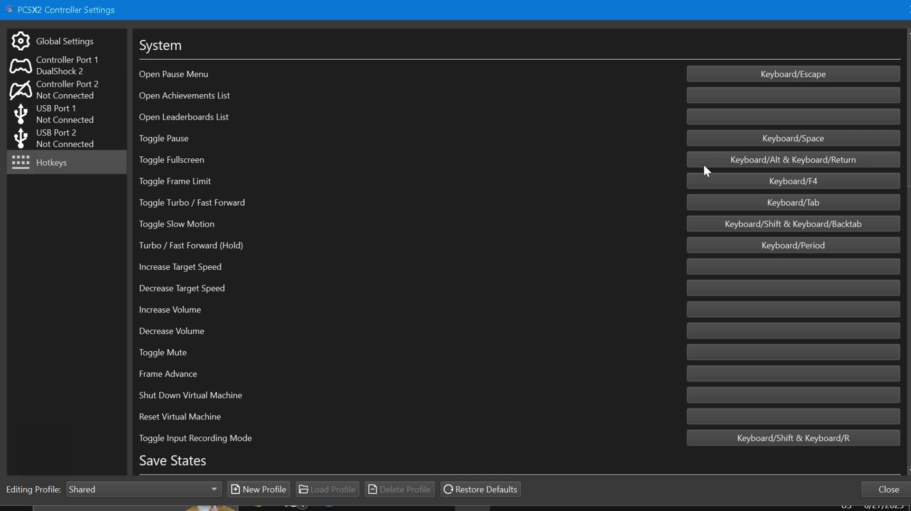
left_click(67, 70)
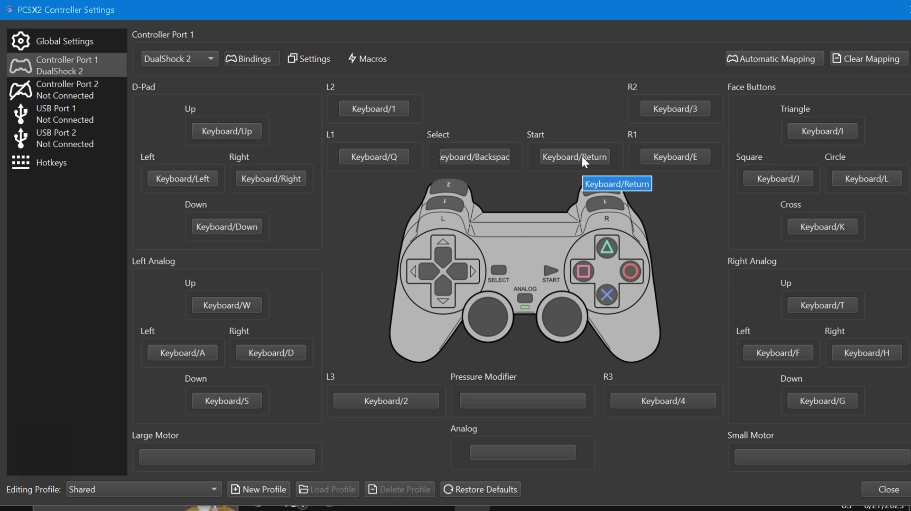
key("Escape")
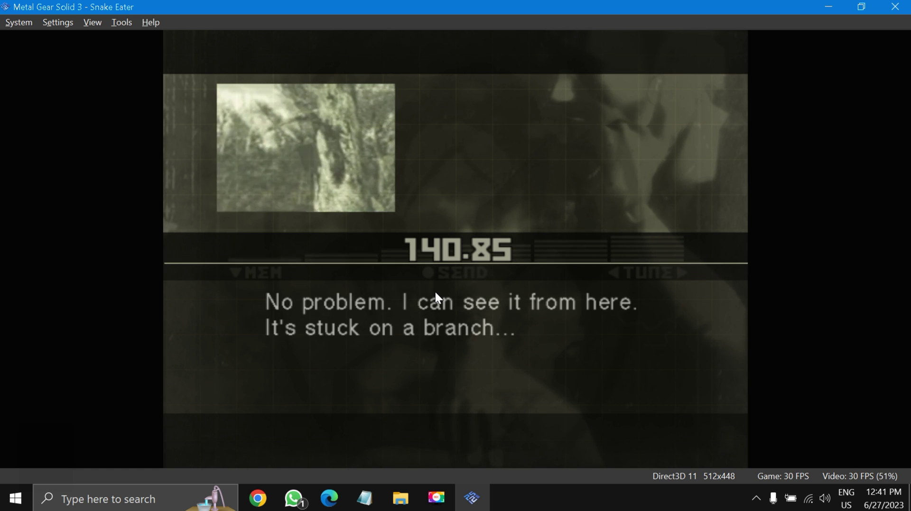
- Go fullscreen briefly, return to the window, and look through the System and Settings menus
double_click(474, 313)
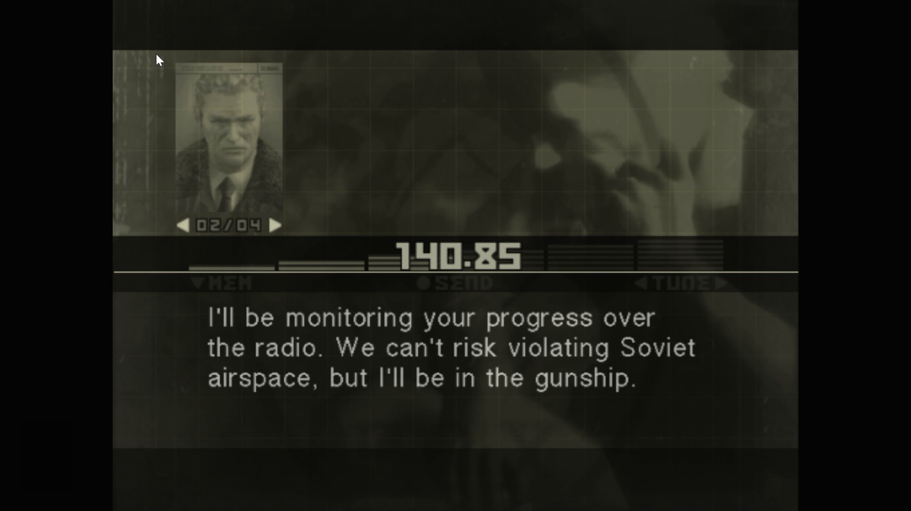
double_click(154, 52)
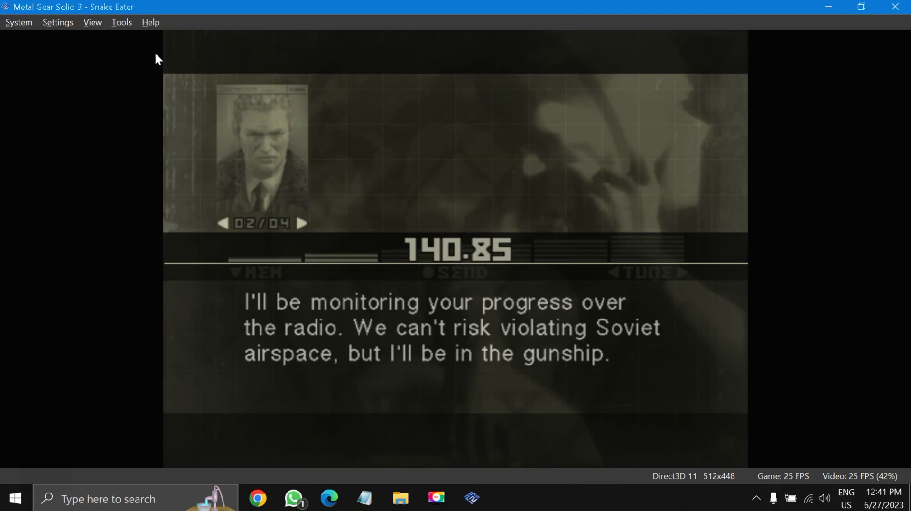
left_click(115, 26)
mouse_move(11, 27)
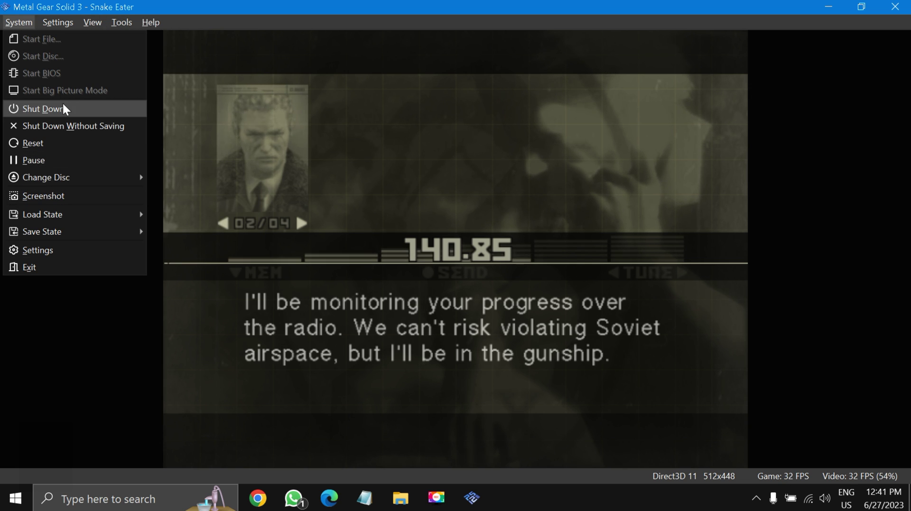
mouse_move(55, 21)
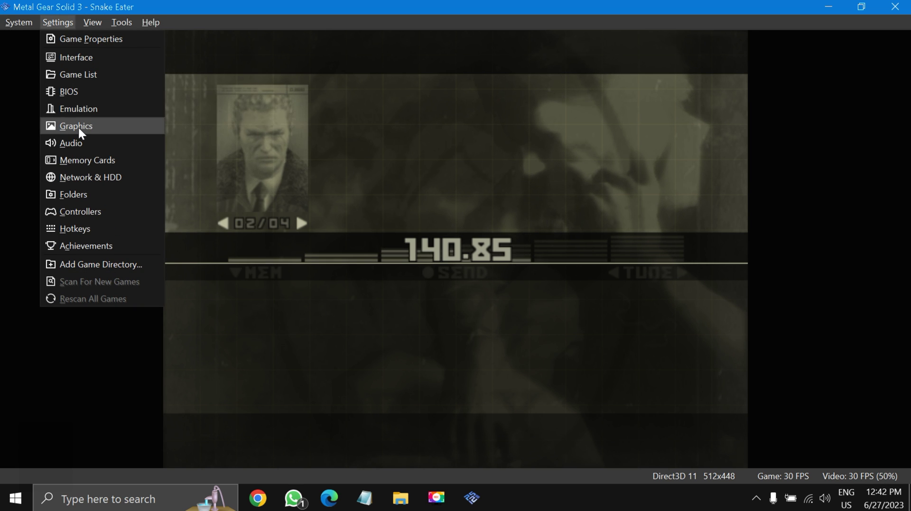
- Open Controllers settings, check the Controller Port 1 bindings, and close the window
left_click(90, 216)
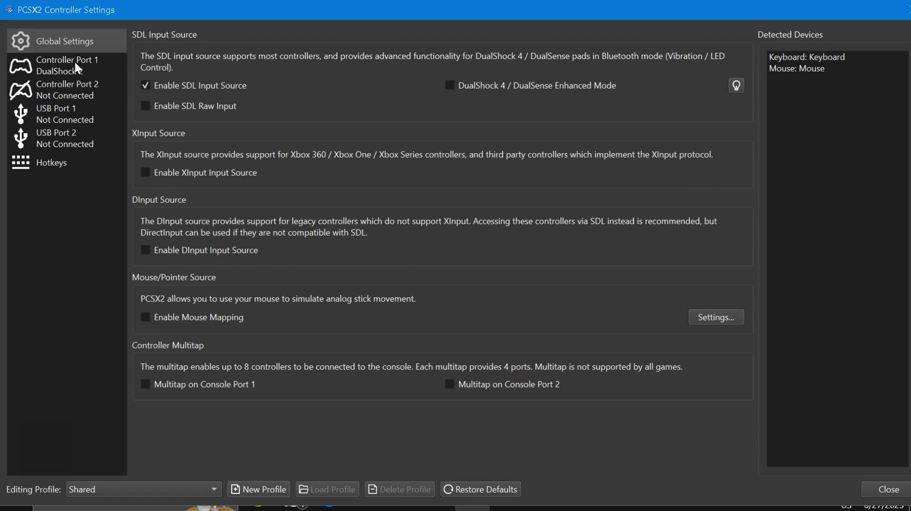
left_click(67, 67)
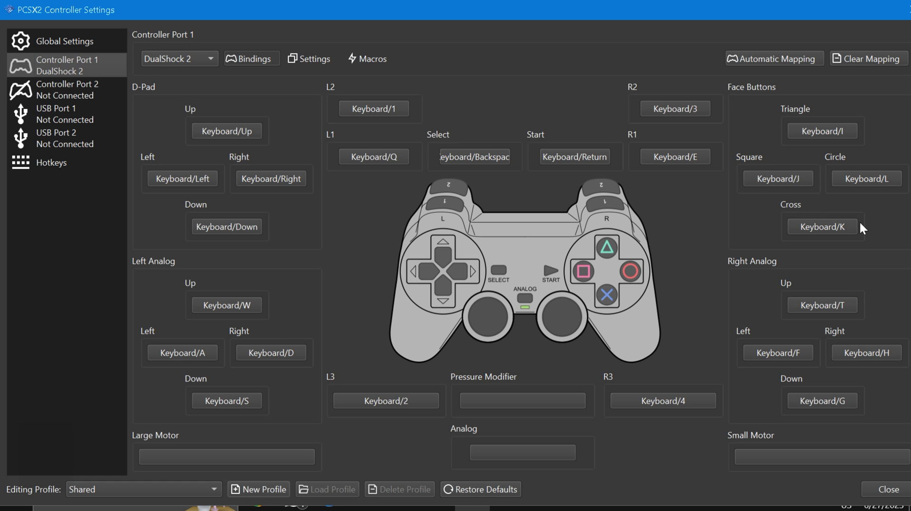
key("Escape")
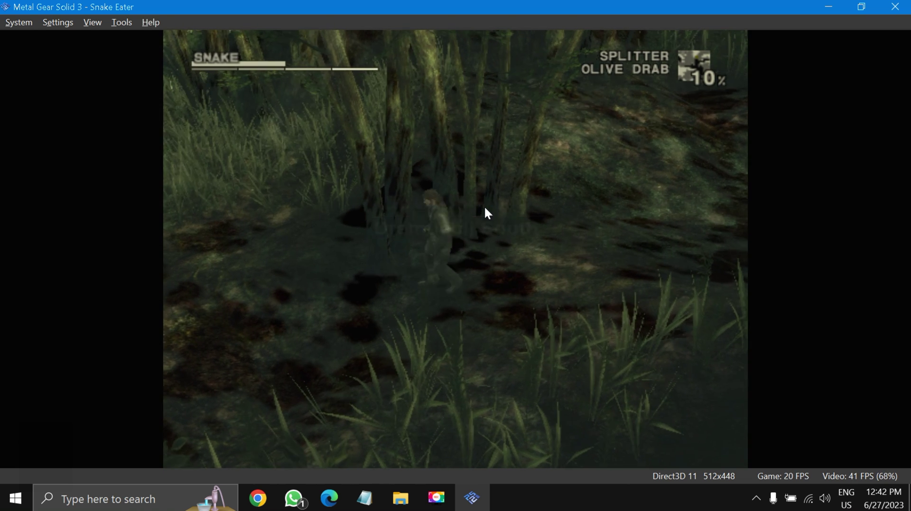
- Move Snake with the S and W keys through the jungle trees into tall grass, then open Help
key("s")
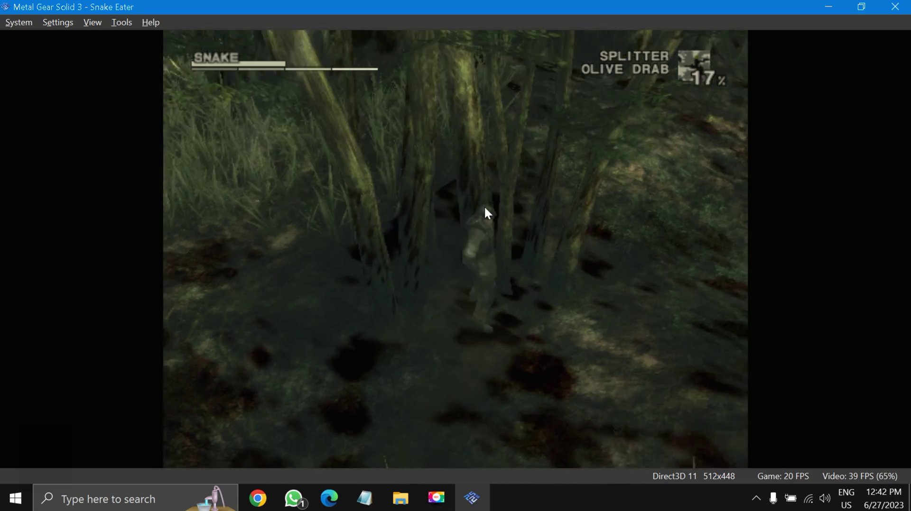
key("w")
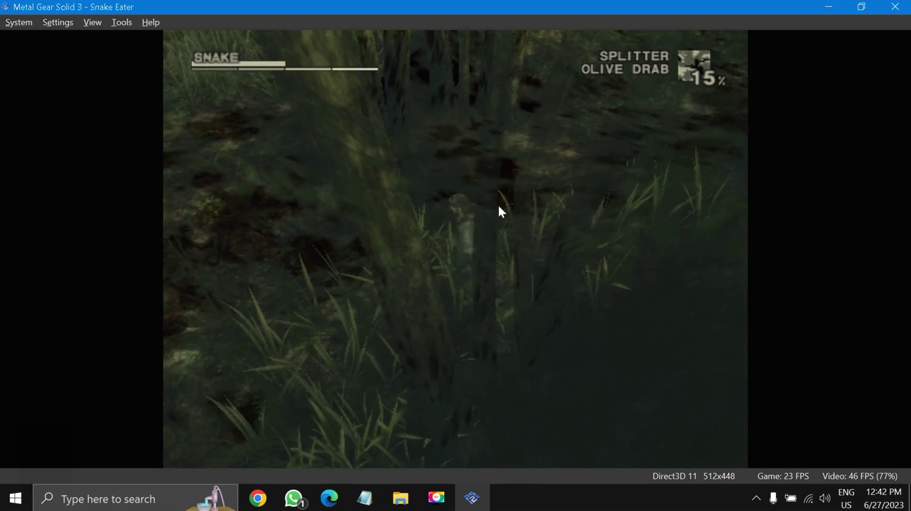
key("w")
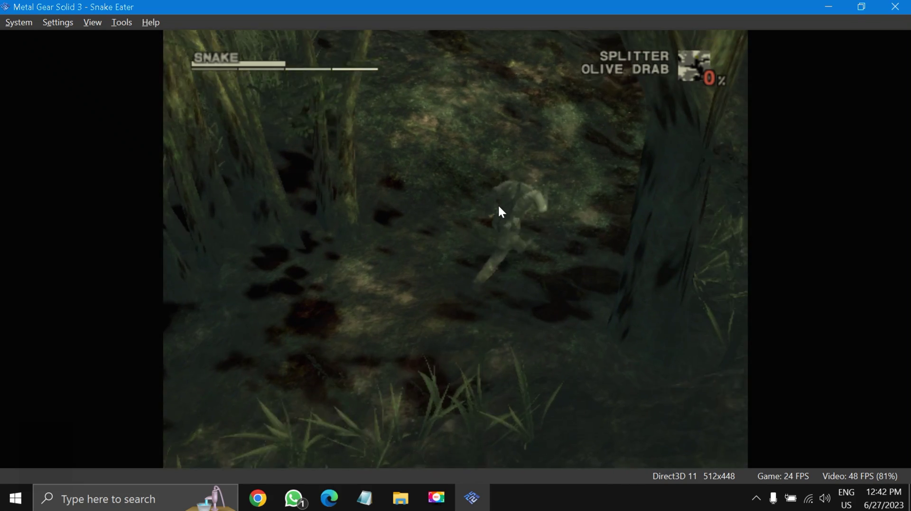
key("w")
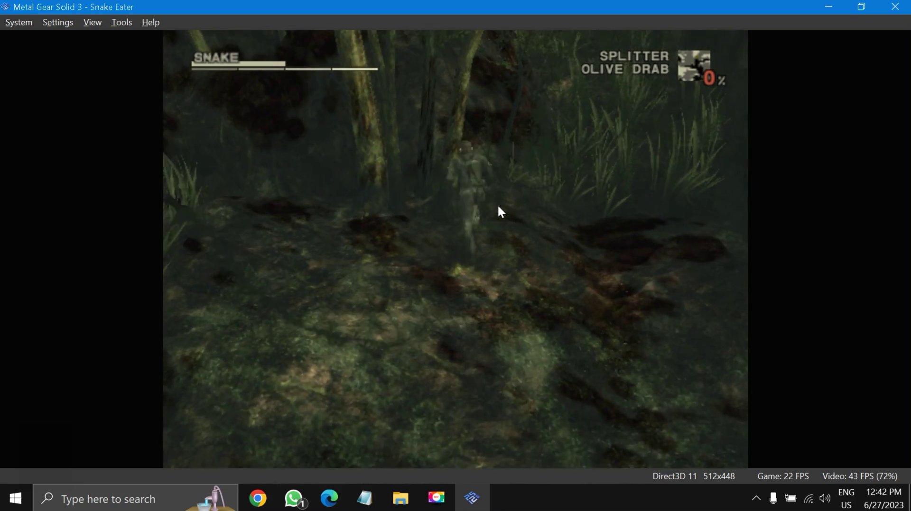
key("w")
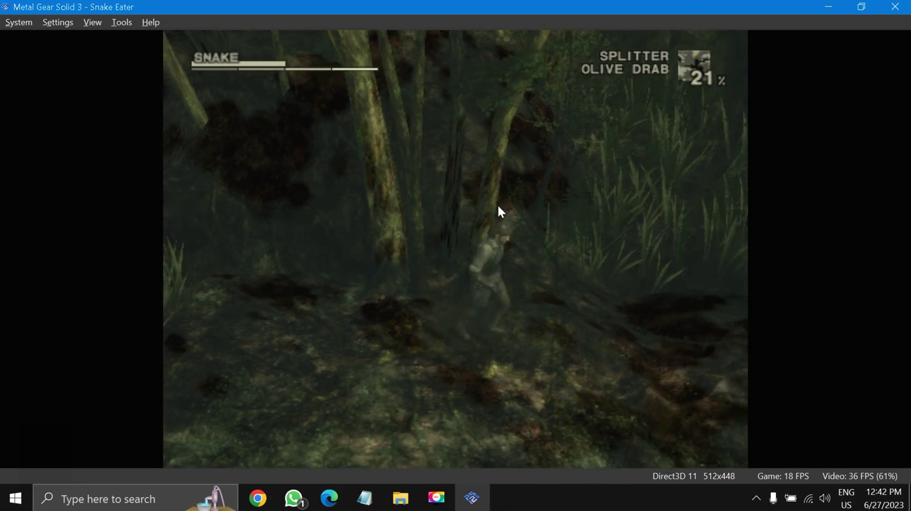
key("w")
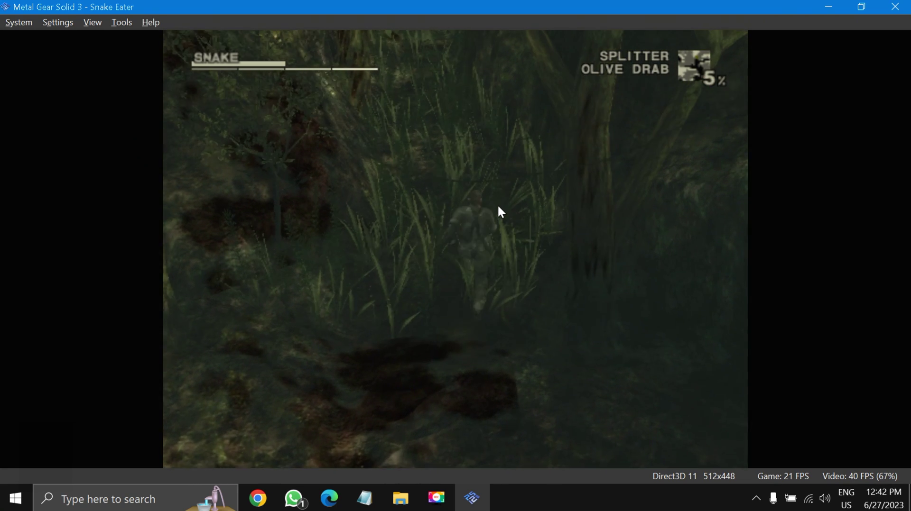
key("w")
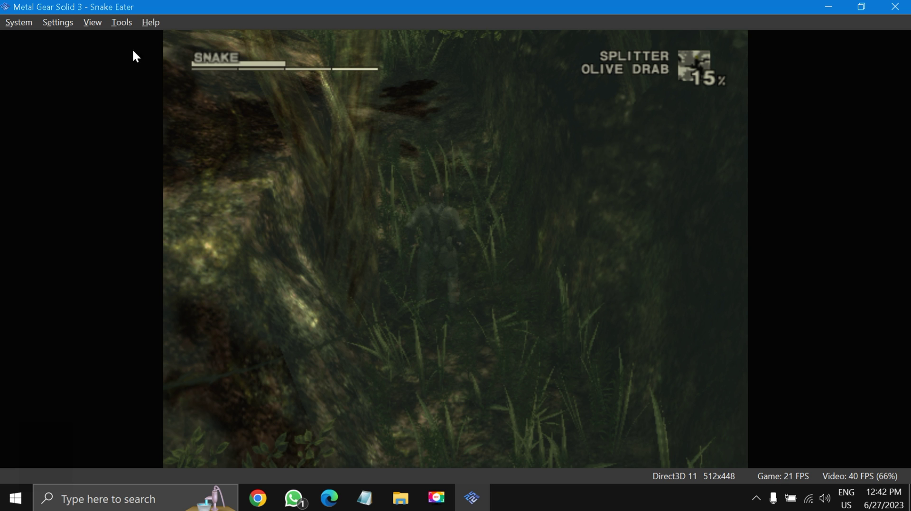
left_click(153, 24)
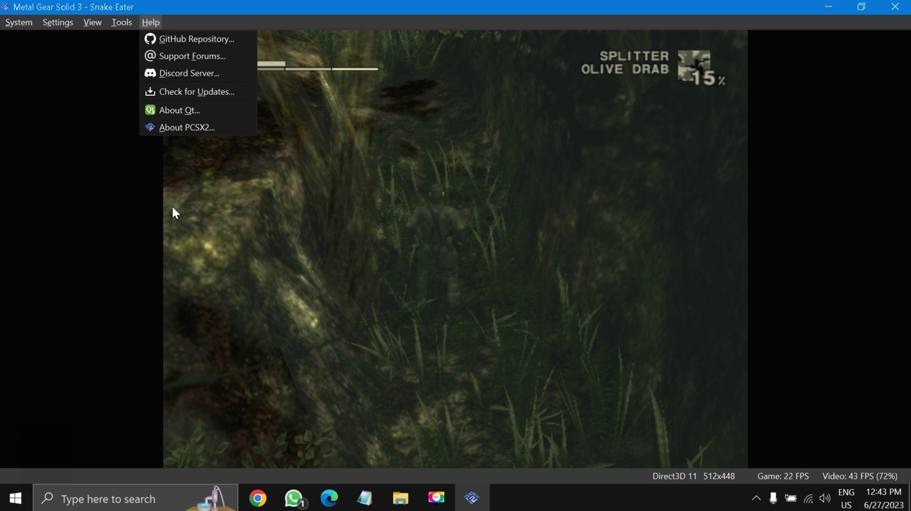
- Close the Help menu by clicking the game, then bring up the Movavi recorder window
left_click(181, 258)
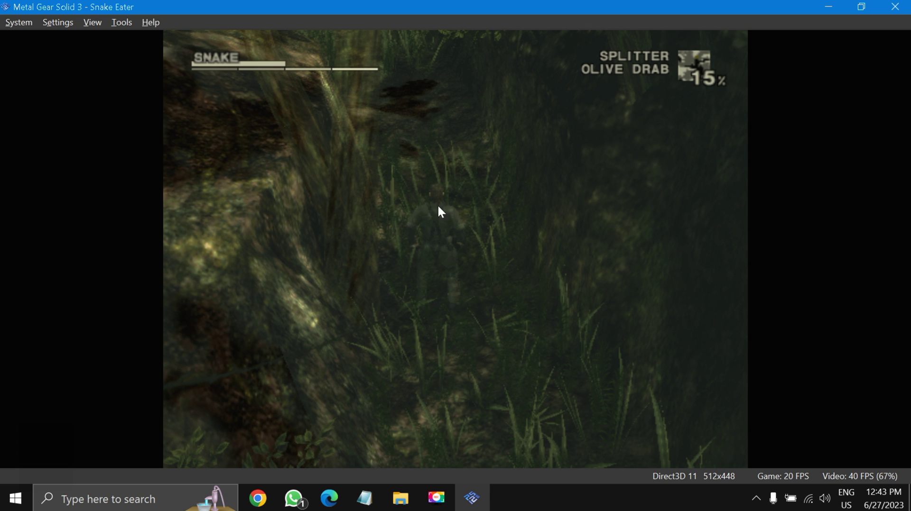
left_click(436, 498)
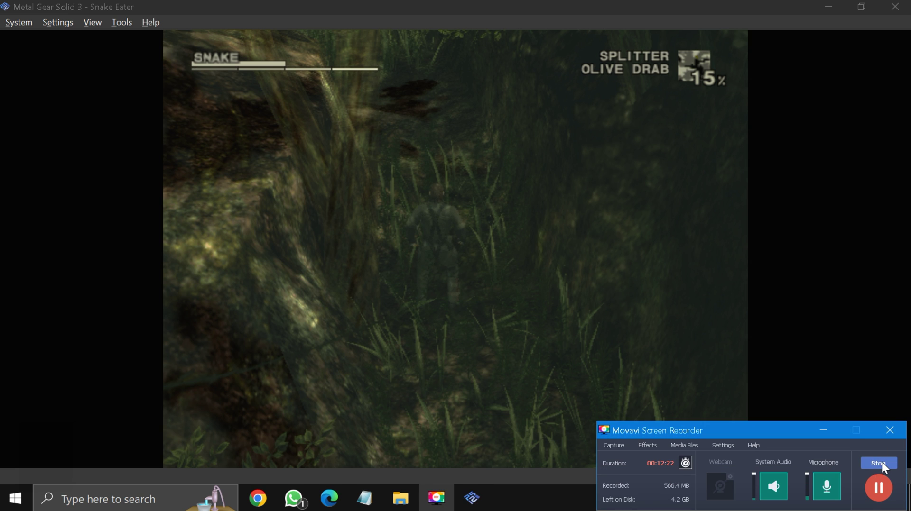